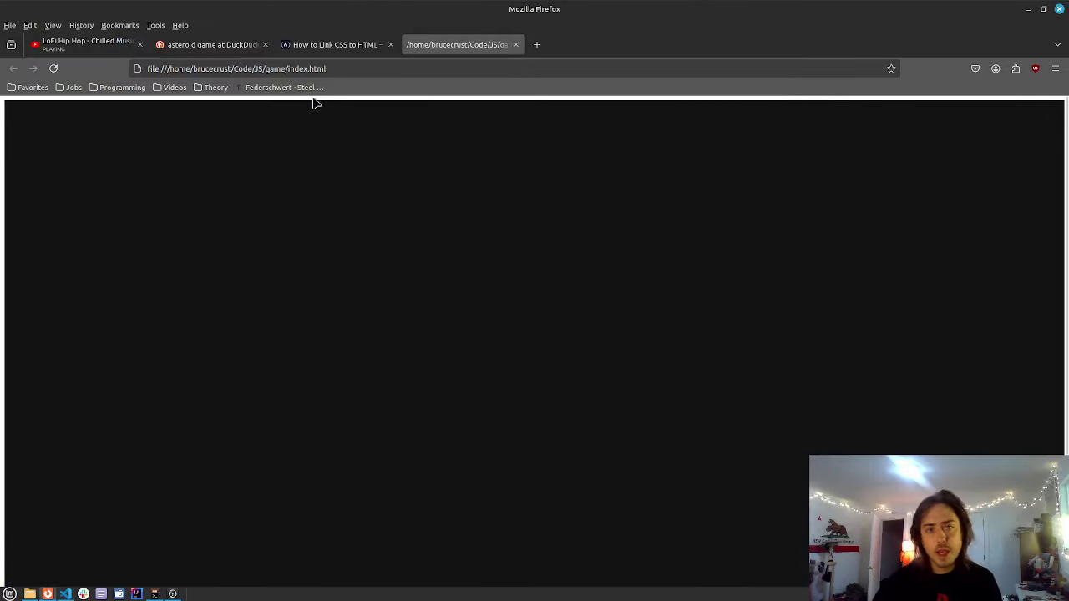
# Step: Search the web for "spaceship open source" in a new browser tab
pyautogui.click(537, 43)
pyautogui.write('space')
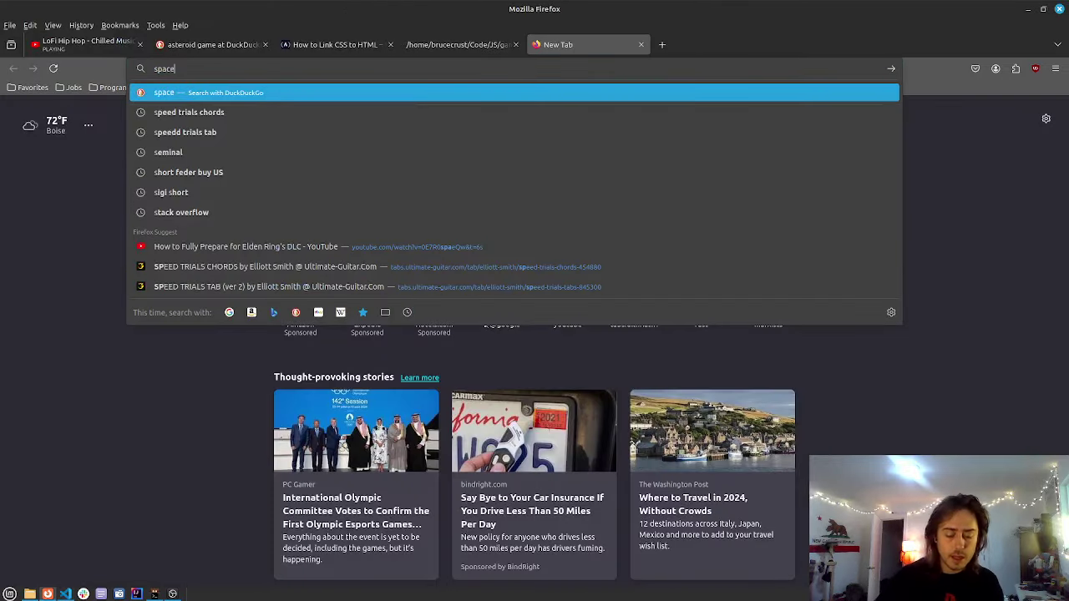
pyautogui.hotkey('ctrl', 'a')
pyautogui.press('BackSpace')
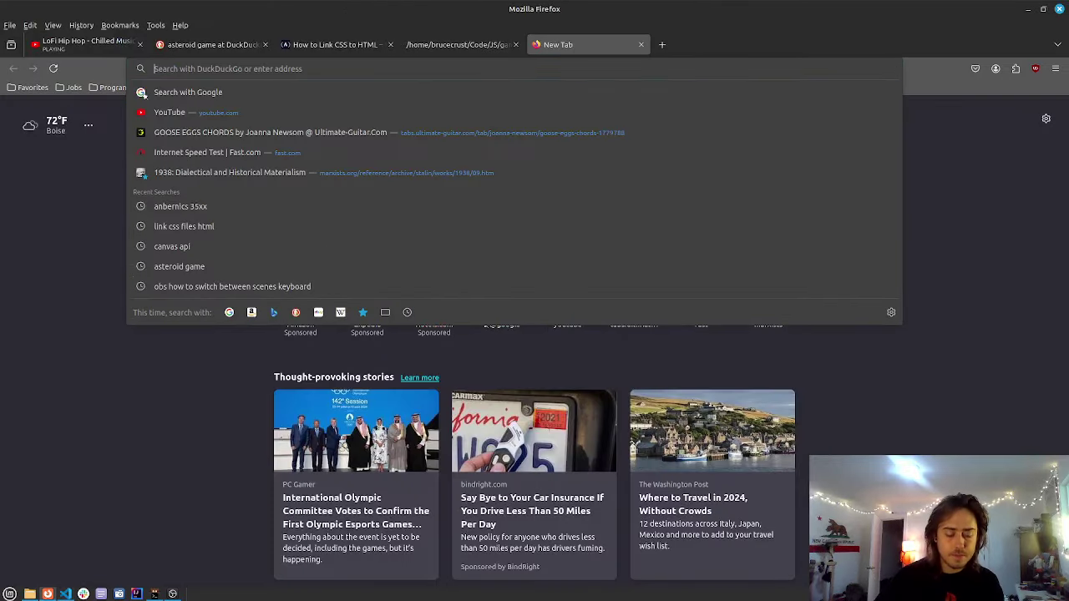
pyautogui.write('space')
pyautogui.write('ship op')
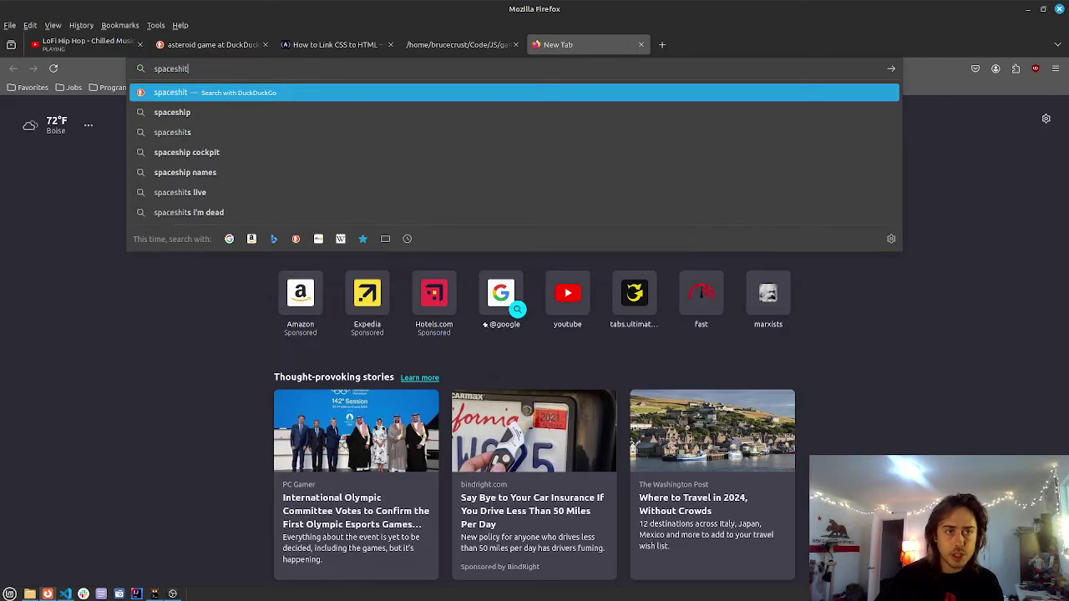
pyautogui.write('en source')
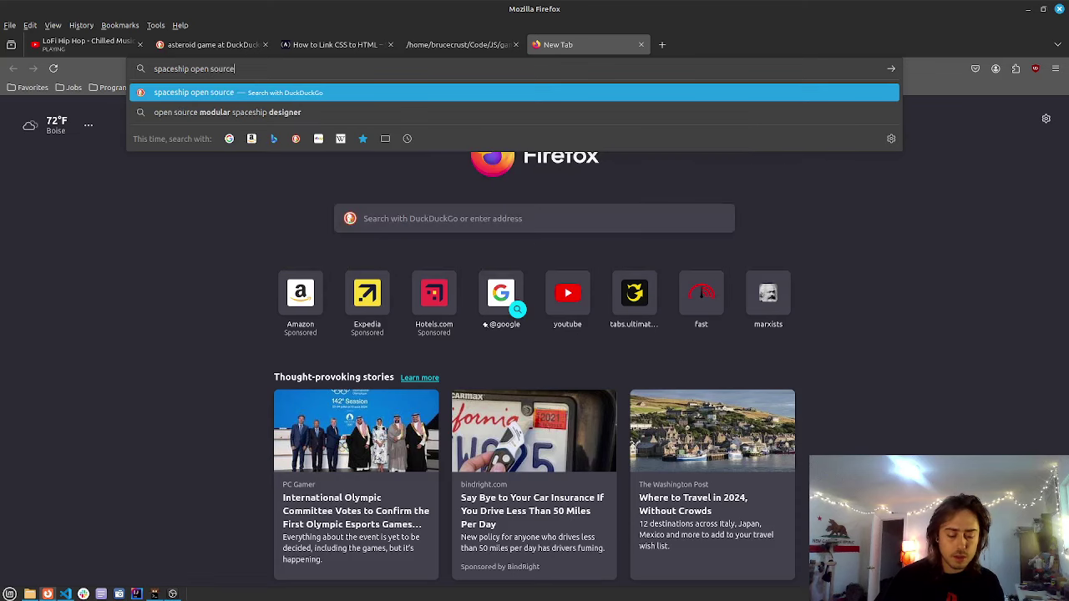
pyautogui.press('Return')
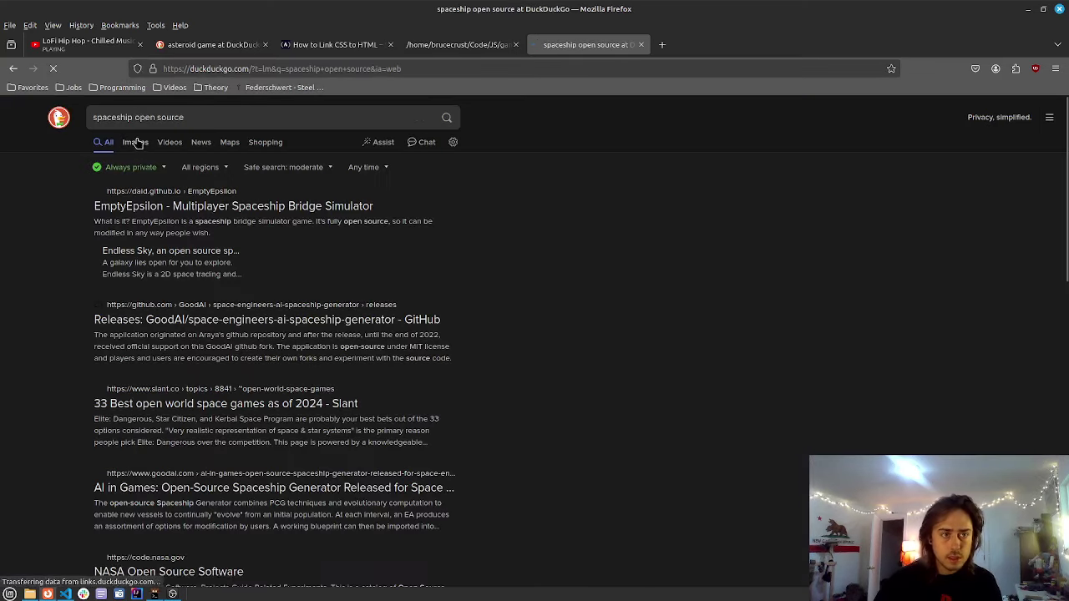
# Step: Look at the image results for the spaceship search, and close that browser tab
pyautogui.click(207, 115)
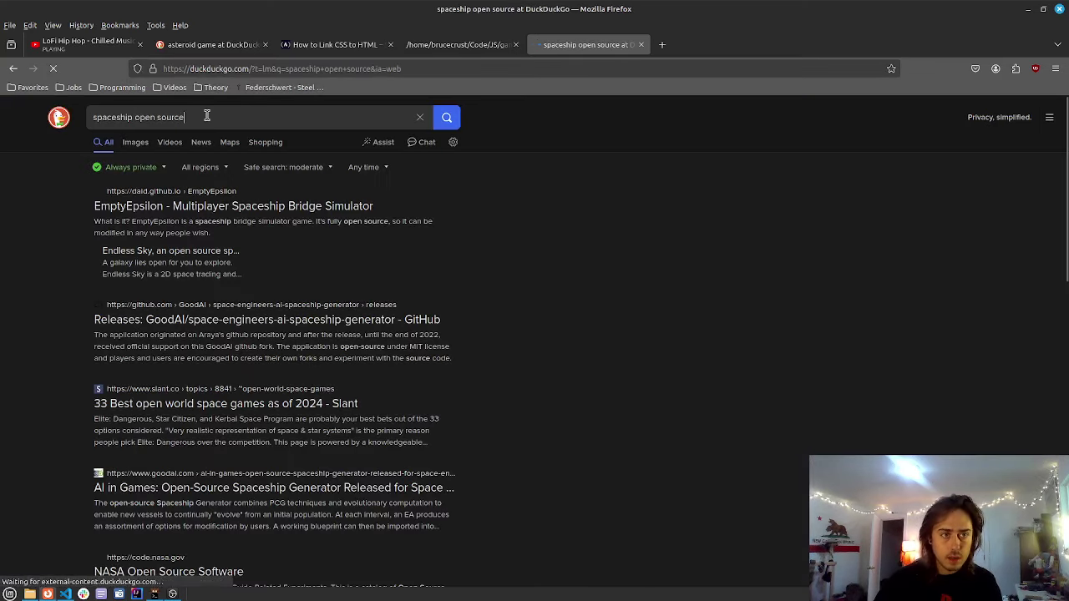
pyautogui.click(164, 158)
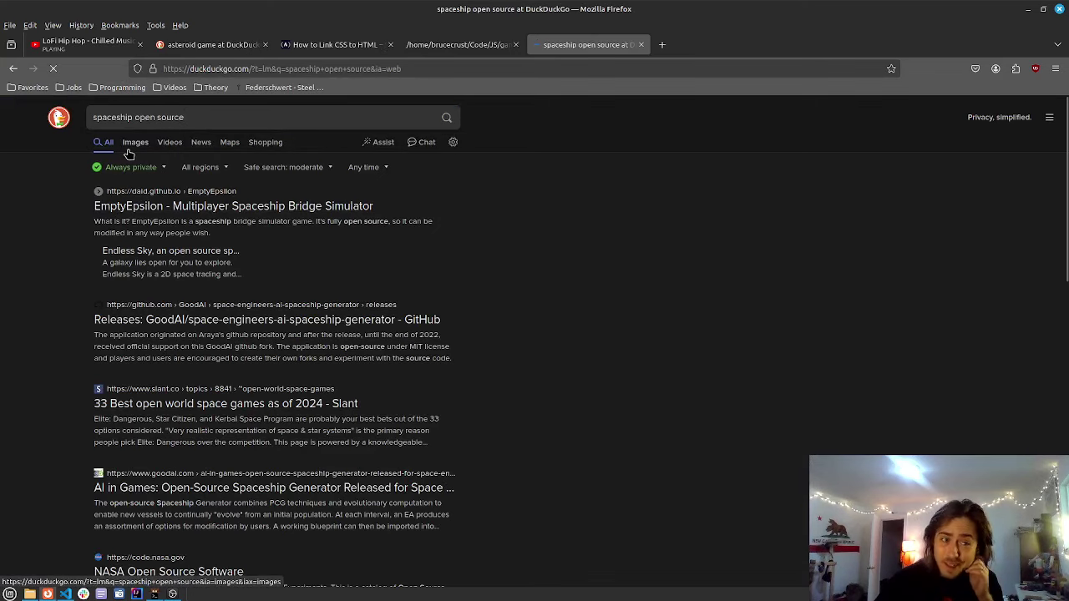
pyautogui.click(127, 147)
pyautogui.click(191, 117)
pyautogui.hotkey('ctrl', 'a')
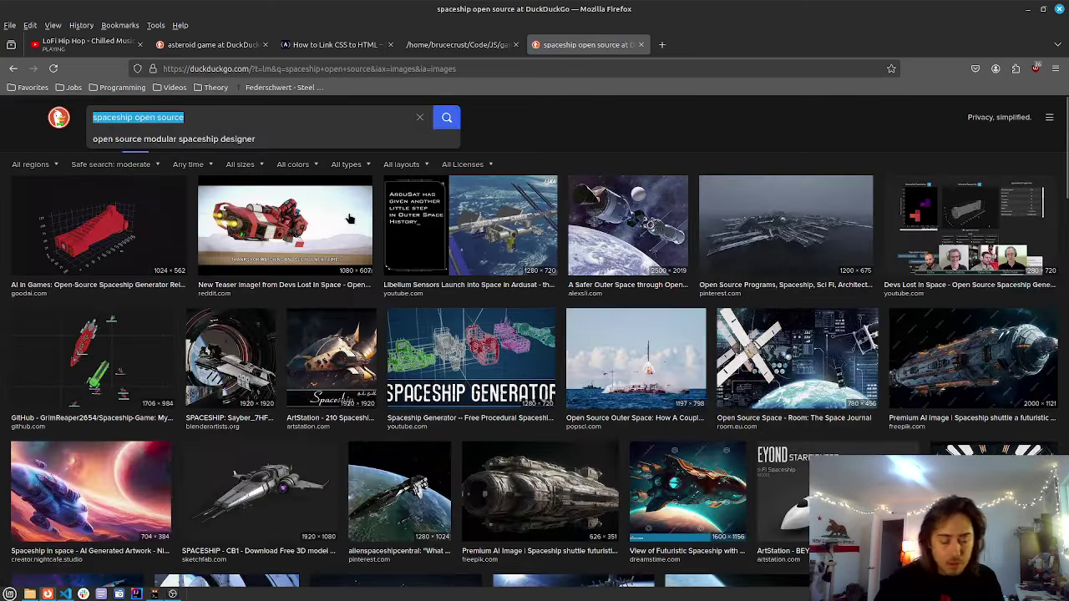
pyautogui.hotkey('ctrl', 'w')
# Step: Look for GIMP among the installed applications, searching by name and browsing the full application list
pyautogui.press('super')
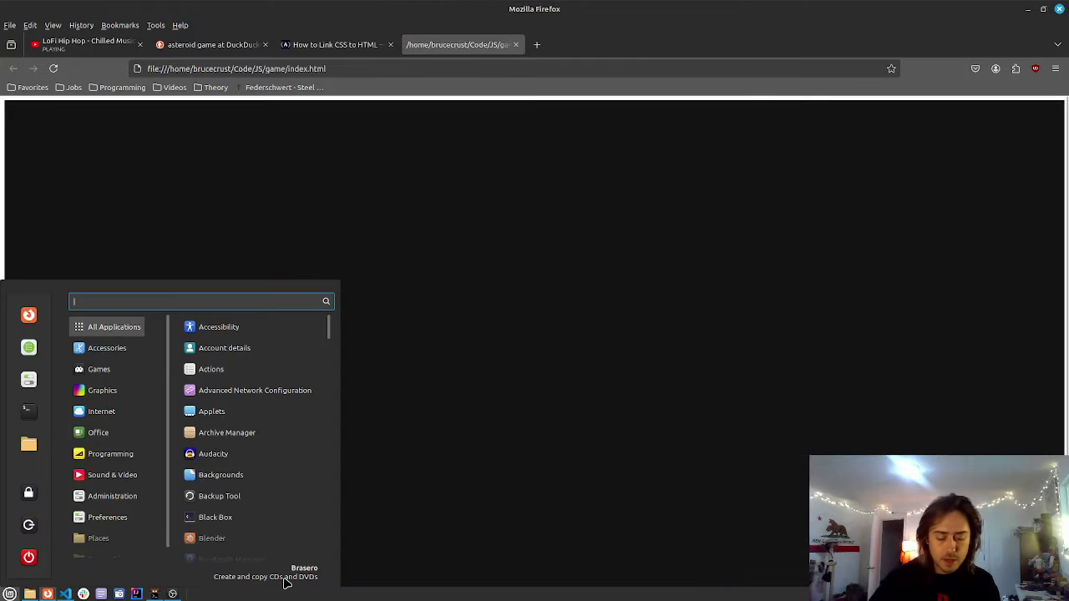
pyautogui.write('gimpl')
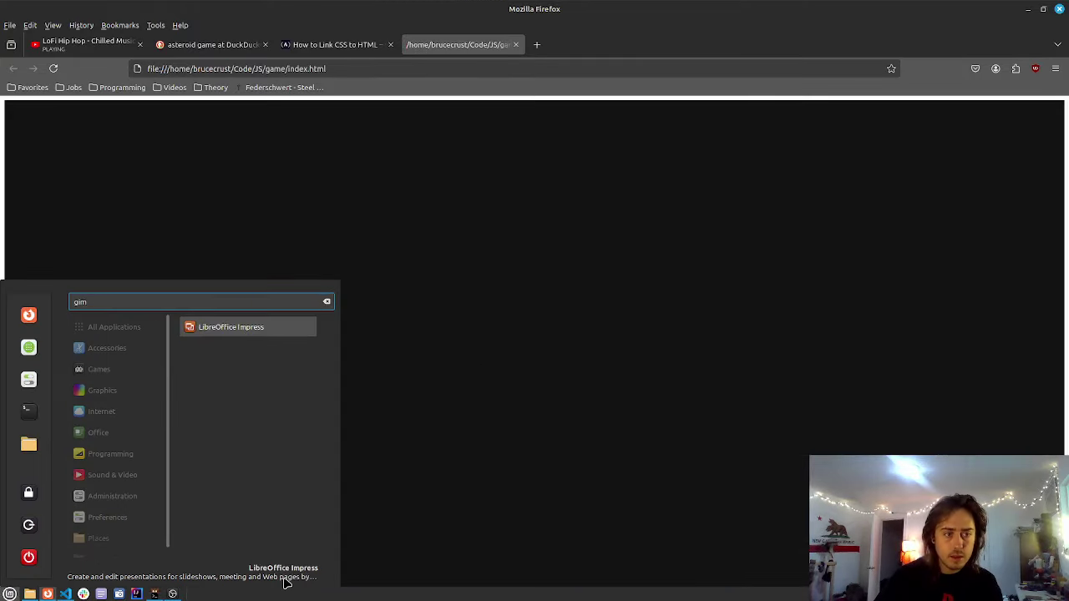
pyautogui.press('BackSpace')
pyautogui.press('BackSpace')
pyautogui.press('BackSpace')
pyautogui.scroll(-2, 298, 527)
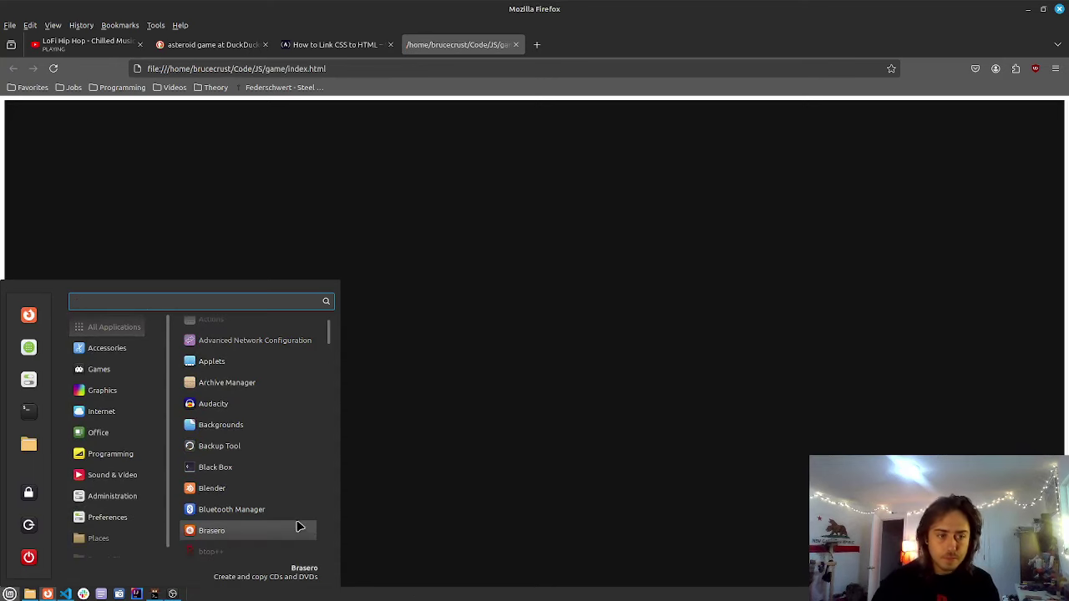
pyautogui.scroll(-6, 279, 501)
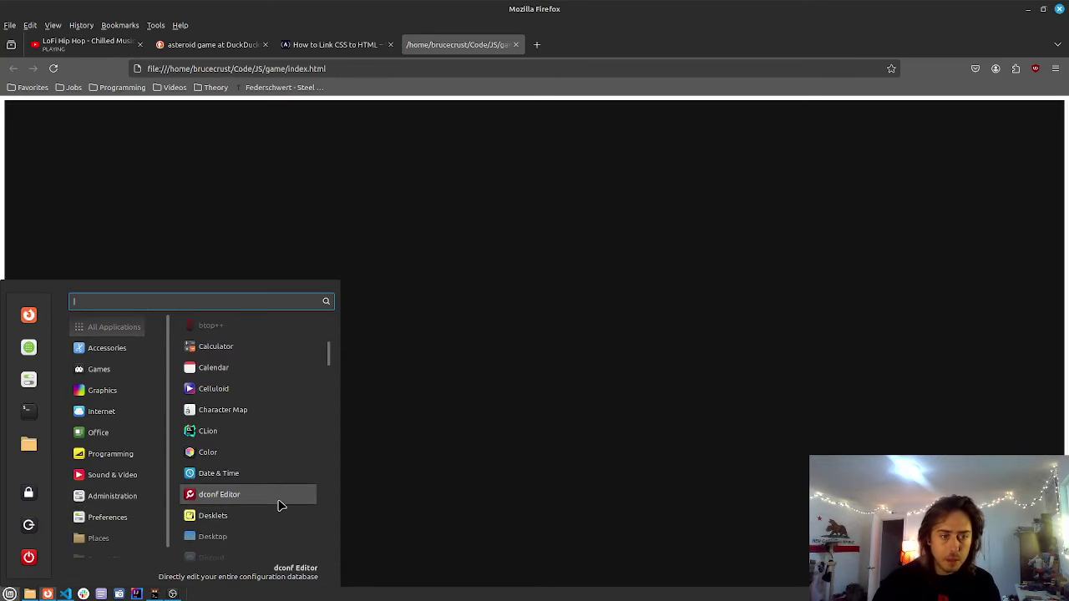
pyautogui.scroll(1, 270, 477)
pyautogui.scroll(-9, 251, 382)
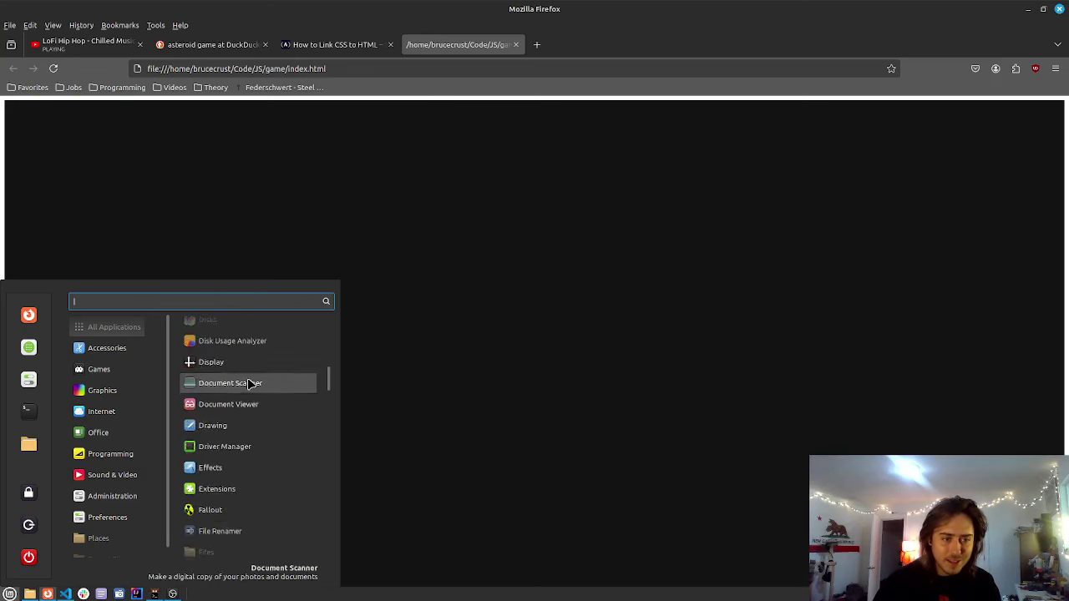
pyautogui.scroll(-10, 255, 407)
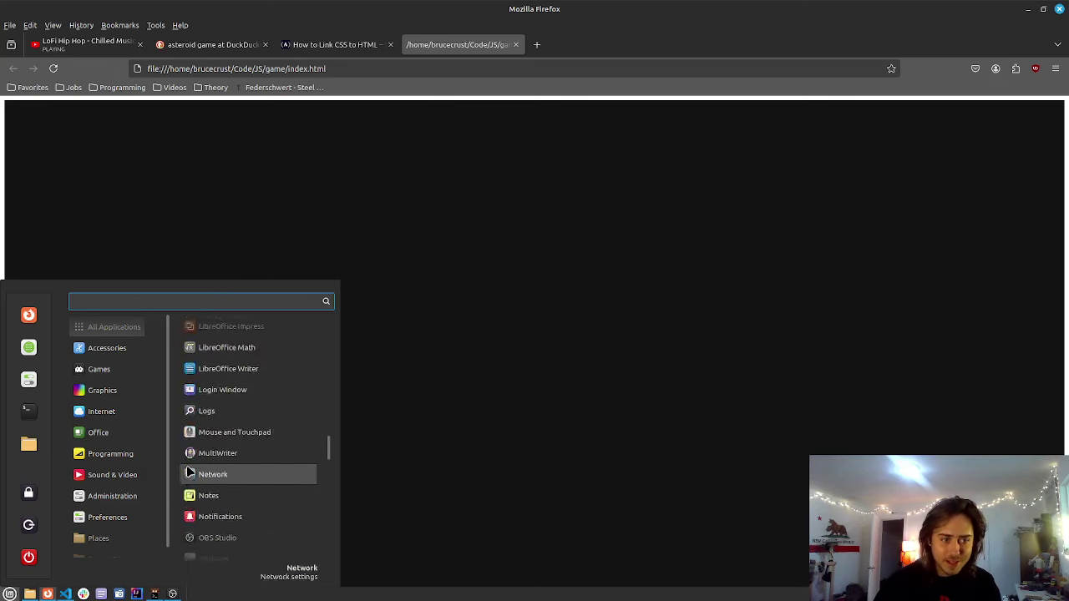
pyautogui.scroll(-12, 201, 466)
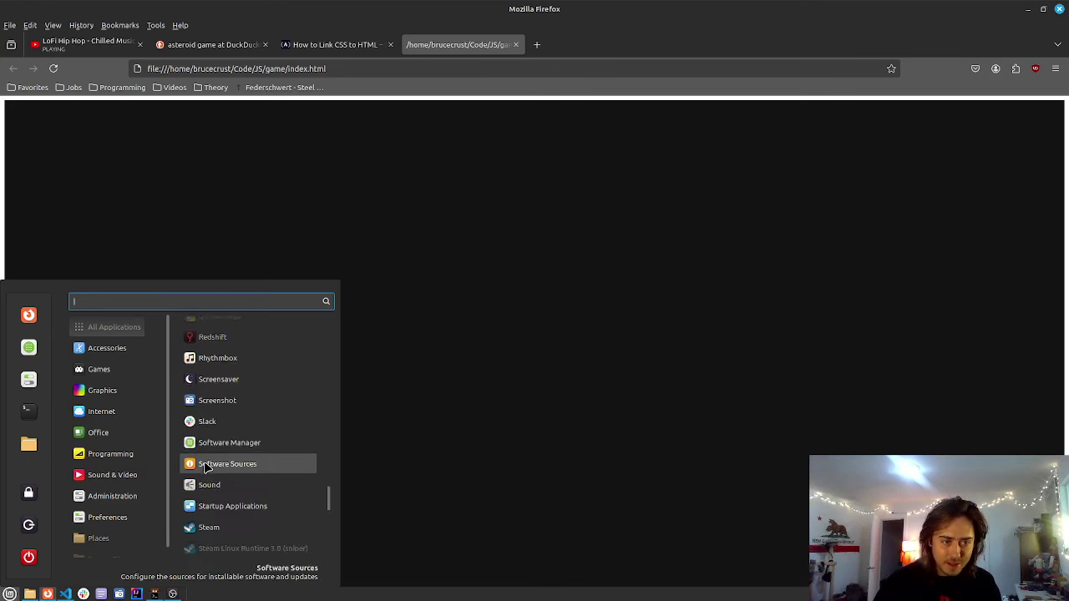
pyautogui.click(540, 46)
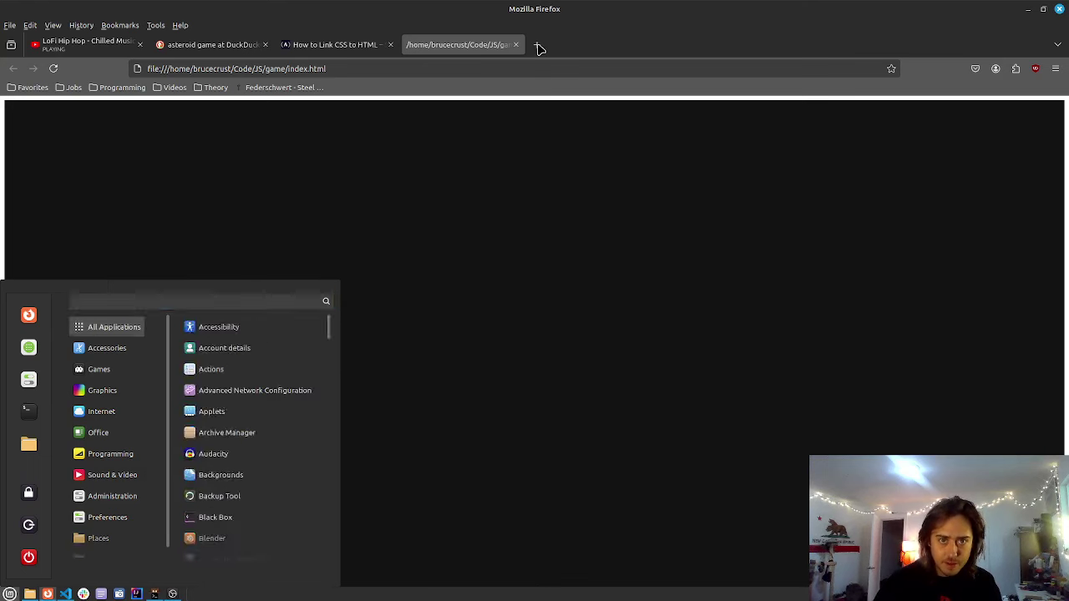
# Step: Search the web for "gimp" in a new tab and review the flatpak instructions on the official GIMP Downloads page
pyautogui.click(539, 46)
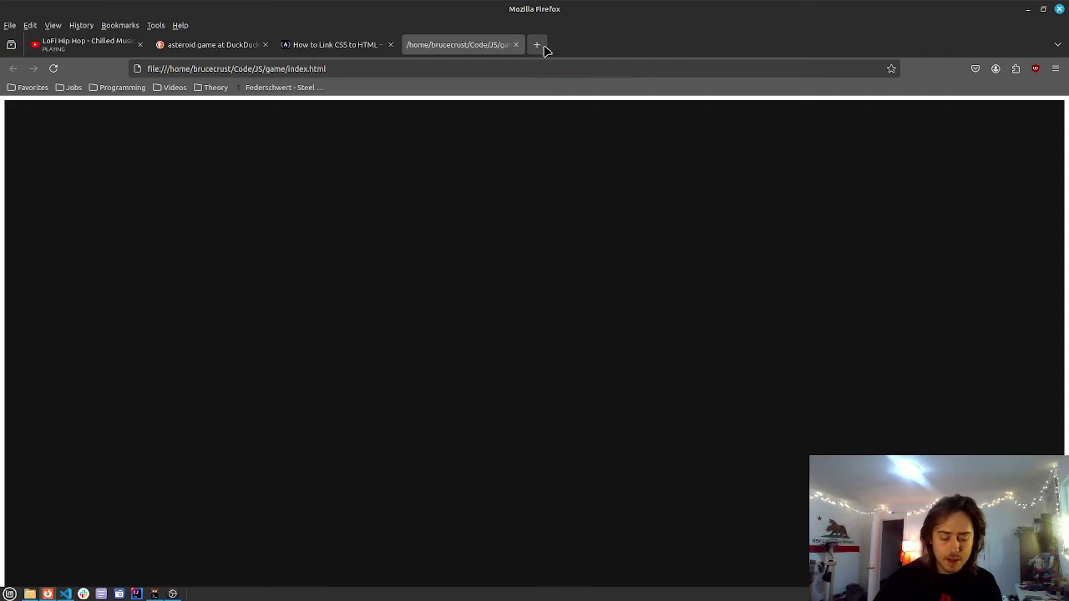
pyautogui.write('gimp')
pyautogui.press('Return')
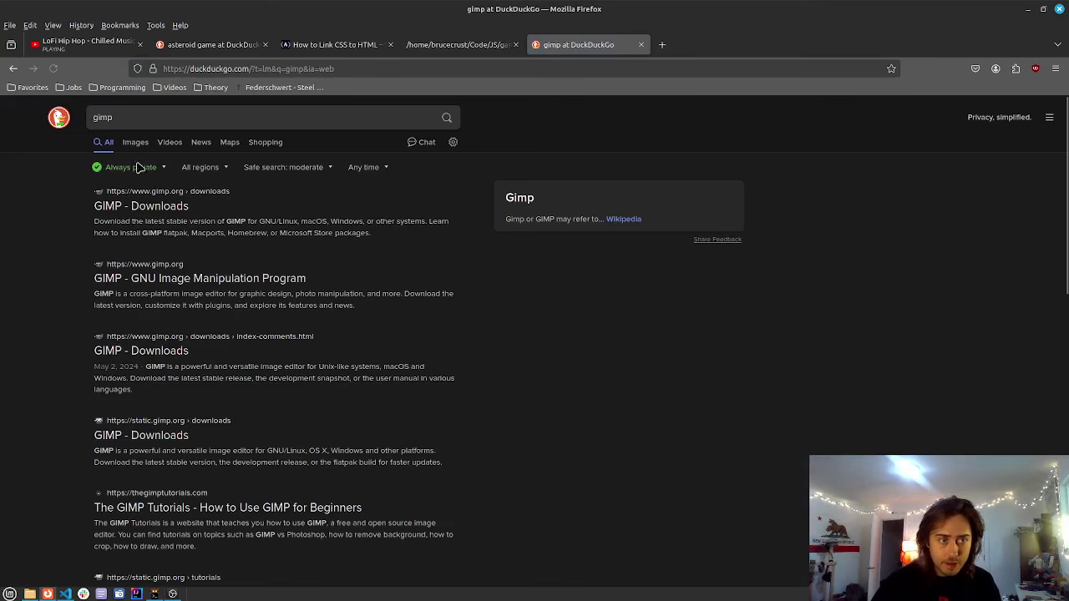
pyautogui.click(141, 205)
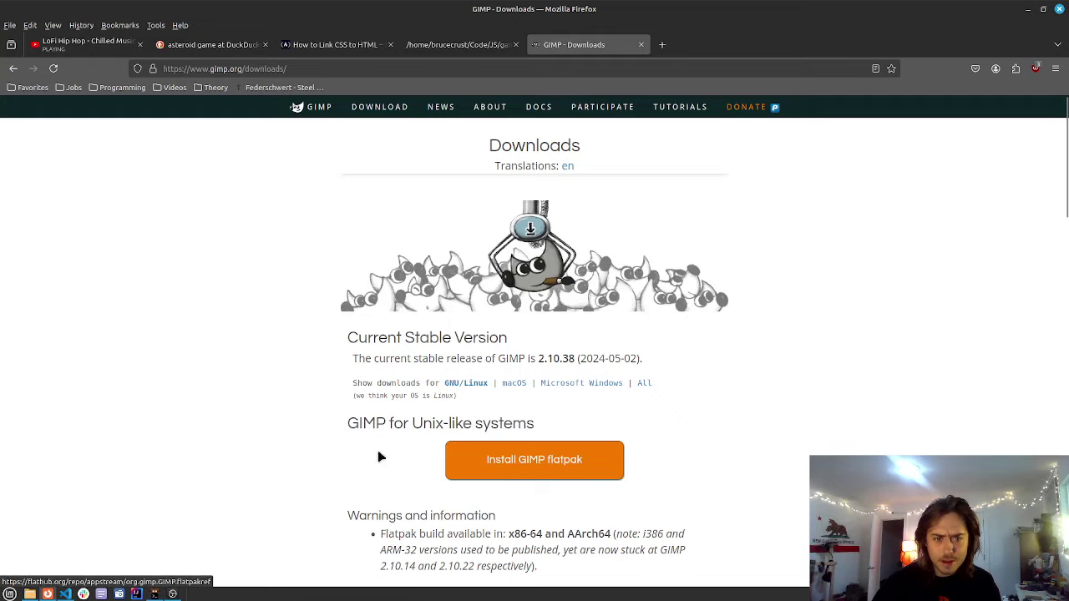
pyautogui.scroll(-10, 203, 287)
pyautogui.scroll(3, 462, 258)
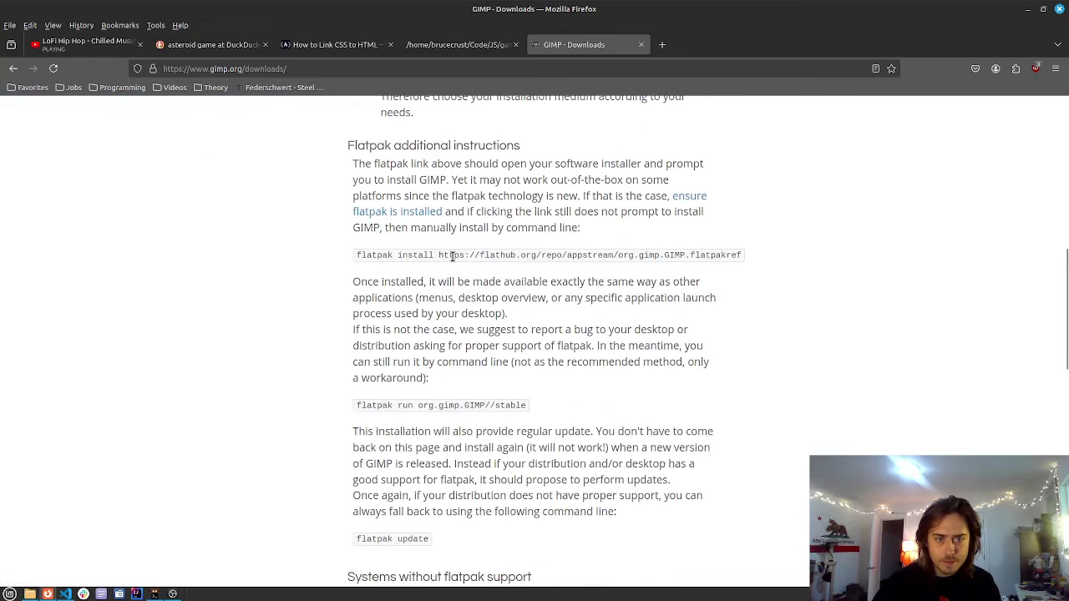
pyautogui.scroll(-5, 452, 256)
pyautogui.scroll(12, 289, 420)
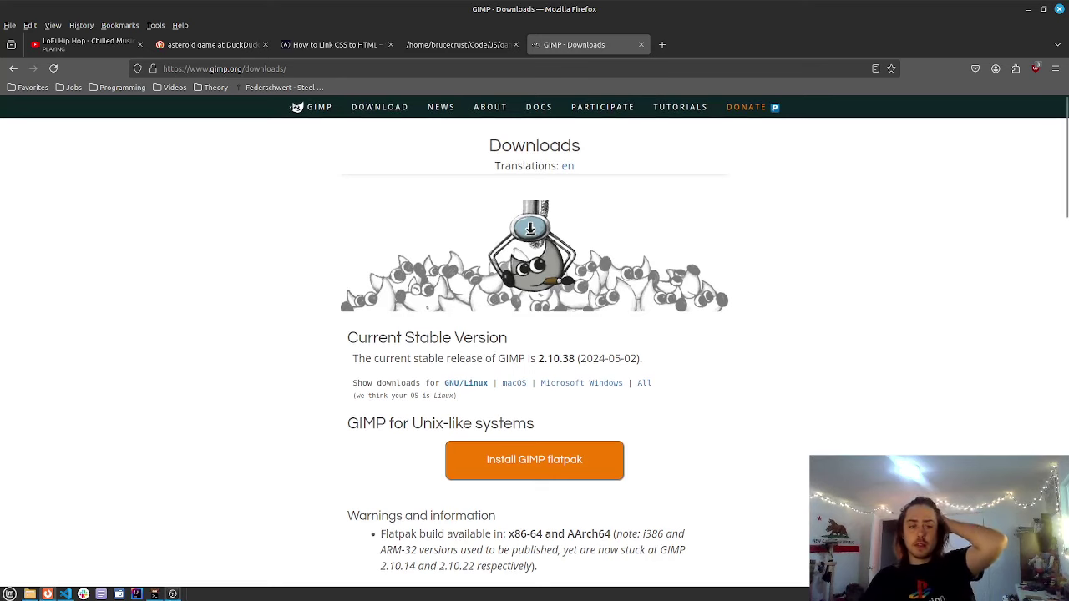
pyautogui.moveTo(173, 593)
pyautogui.click(172, 547)
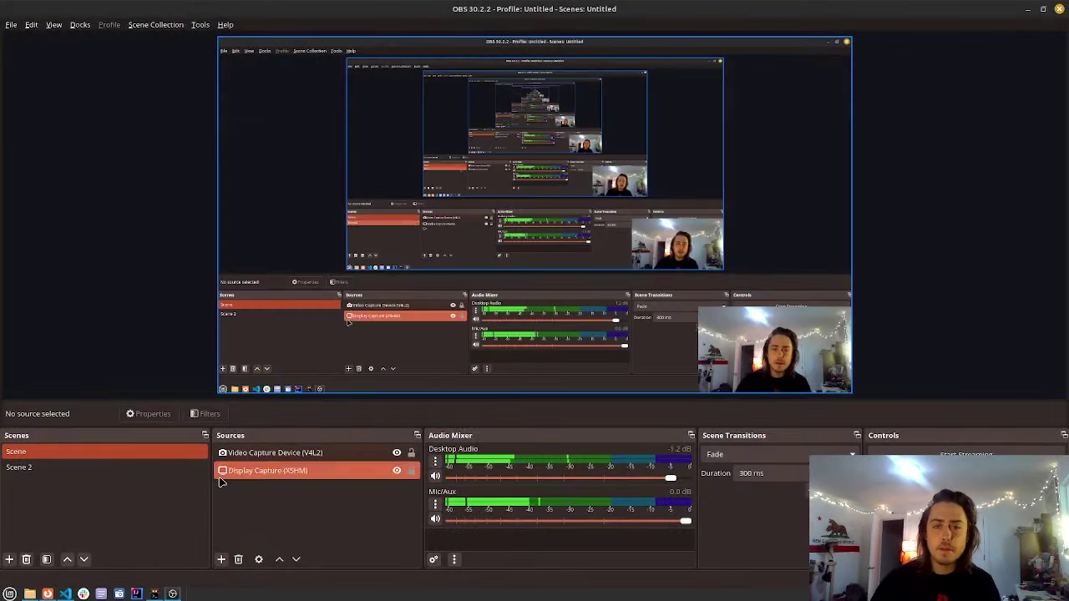
pyautogui.click(220, 481)
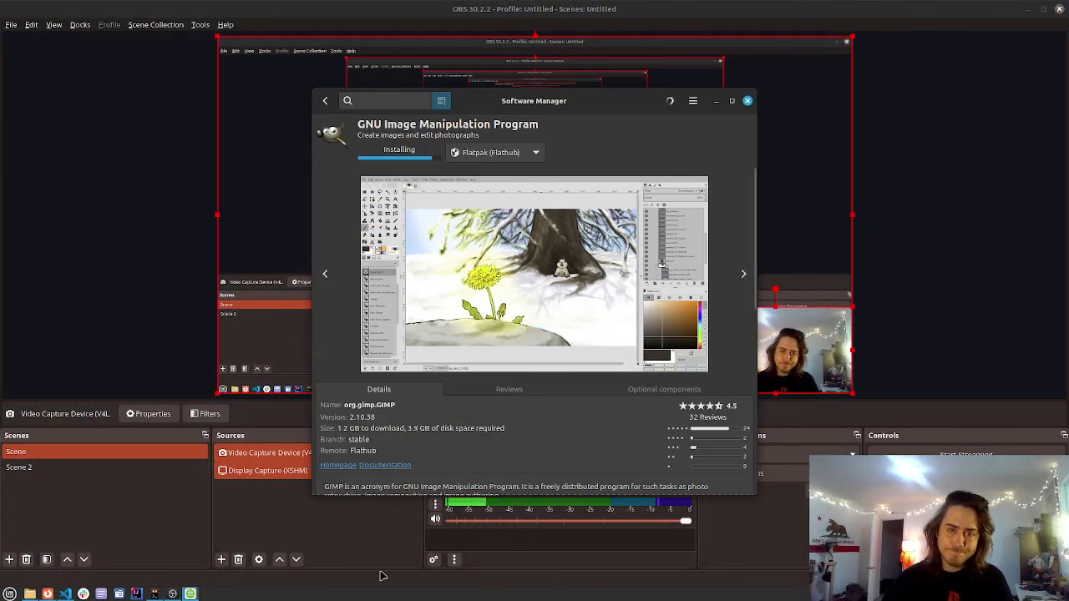
pyautogui.click(48, 593)
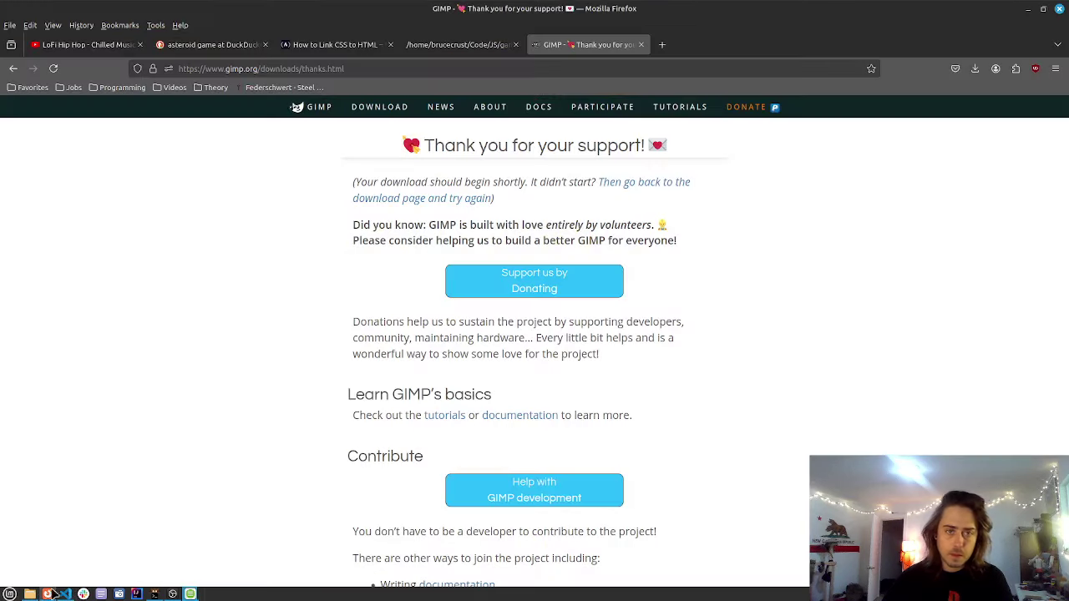
pyautogui.hotkey('alt', 'Tab')
pyautogui.press('Escape')
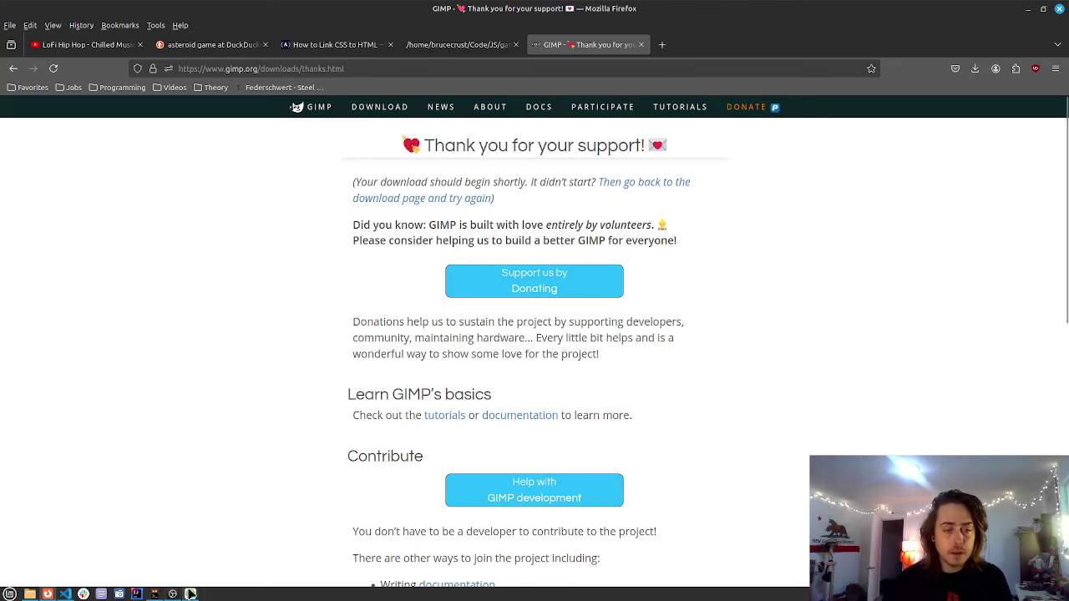
# Step: Launch the installed GIMP from Software Manager and maximize the GIMP window
pyautogui.click(191, 594)
pyautogui.click(380, 152)
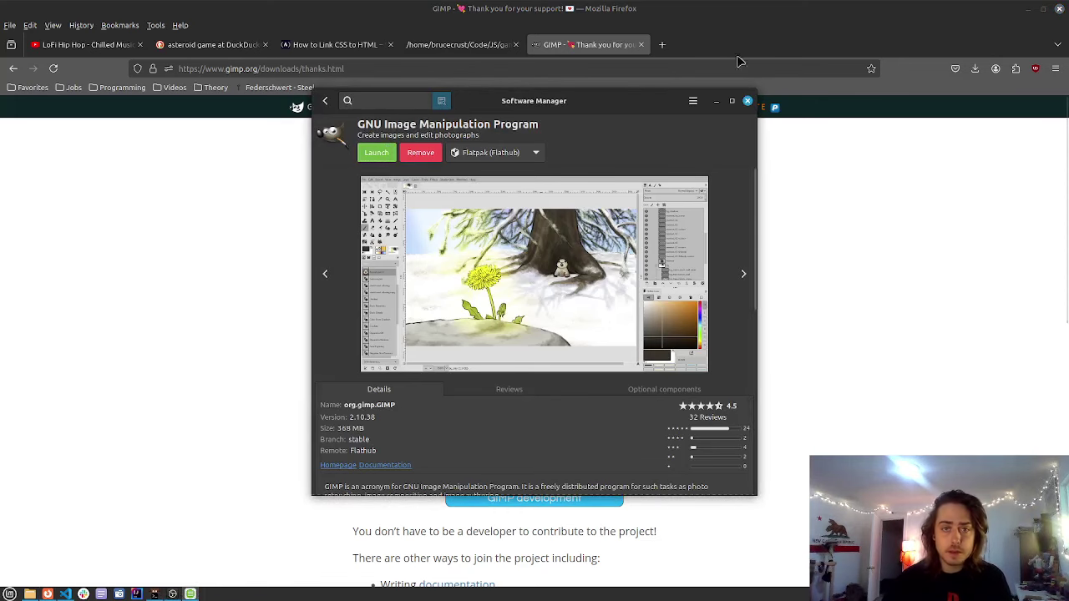
pyautogui.click(748, 101)
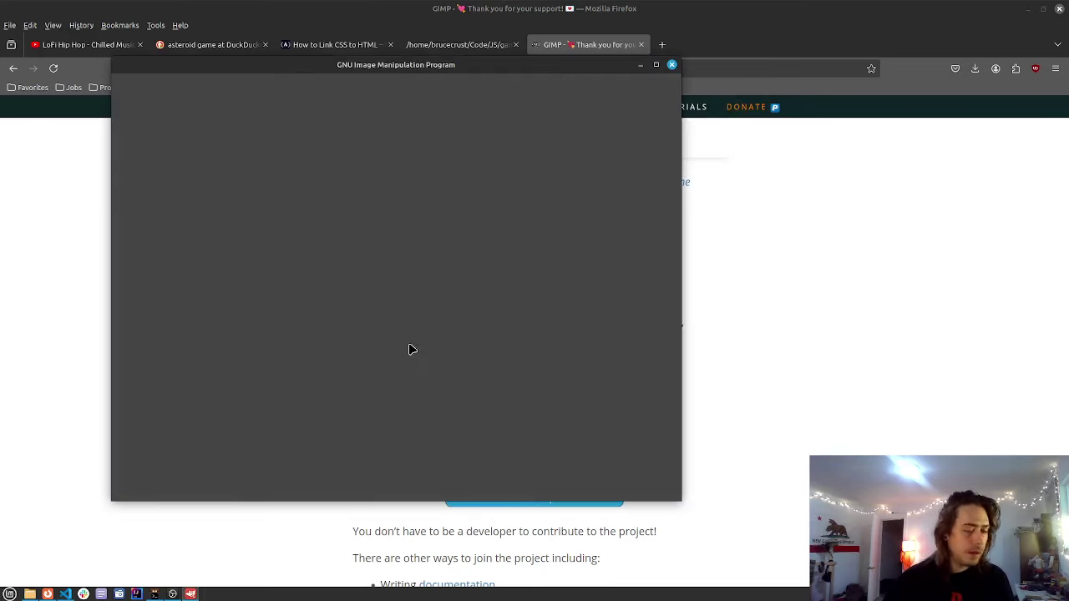
pyautogui.doubleClick(457, 65)
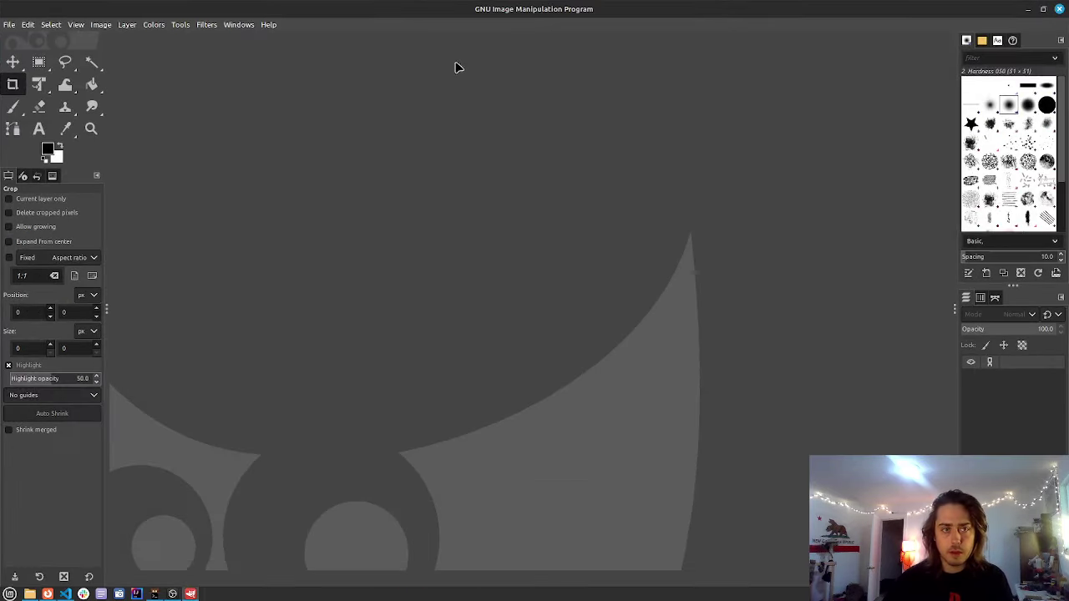
# Step: Create a new image 100 px wide and 100 px high
pyautogui.click(10, 25)
pyautogui.click(25, 41)
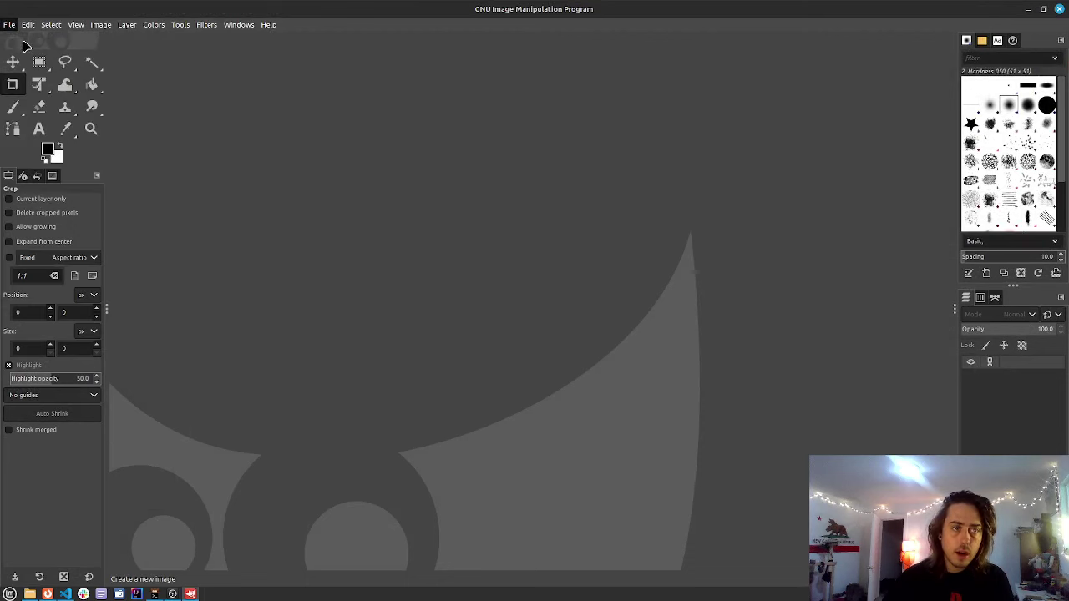
pyautogui.doubleClick(69, 69)
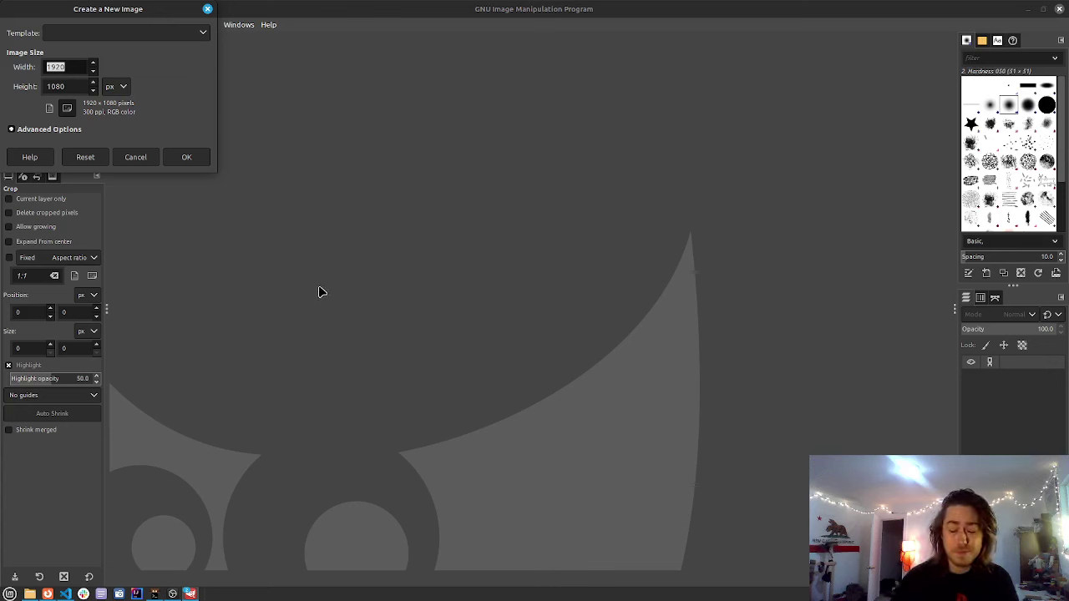
pyautogui.write('100')
pyautogui.press('Tab')
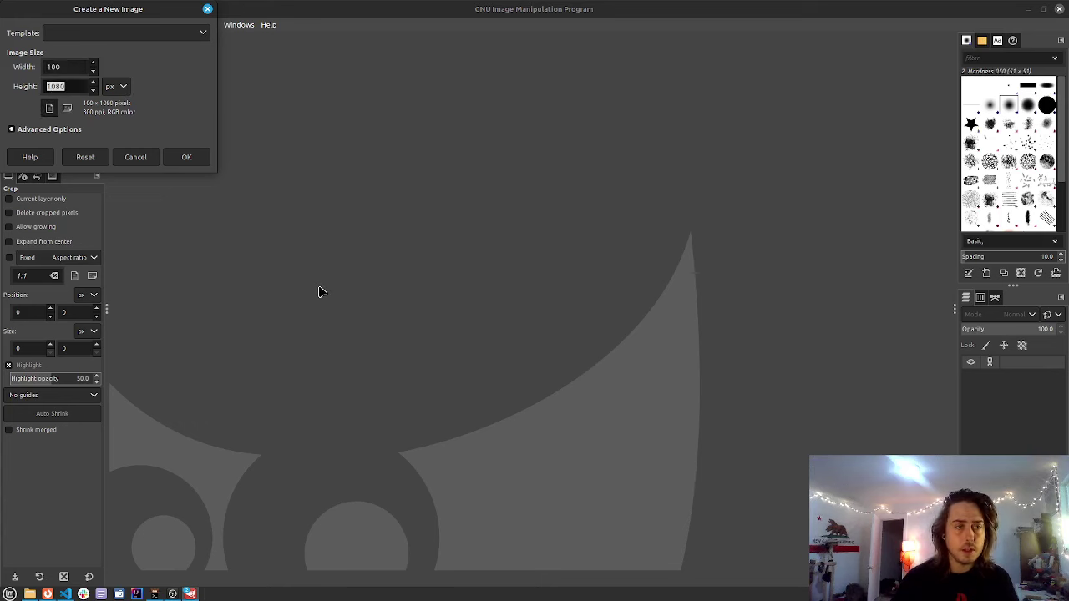
pyautogui.write('100')
pyautogui.press('Return')
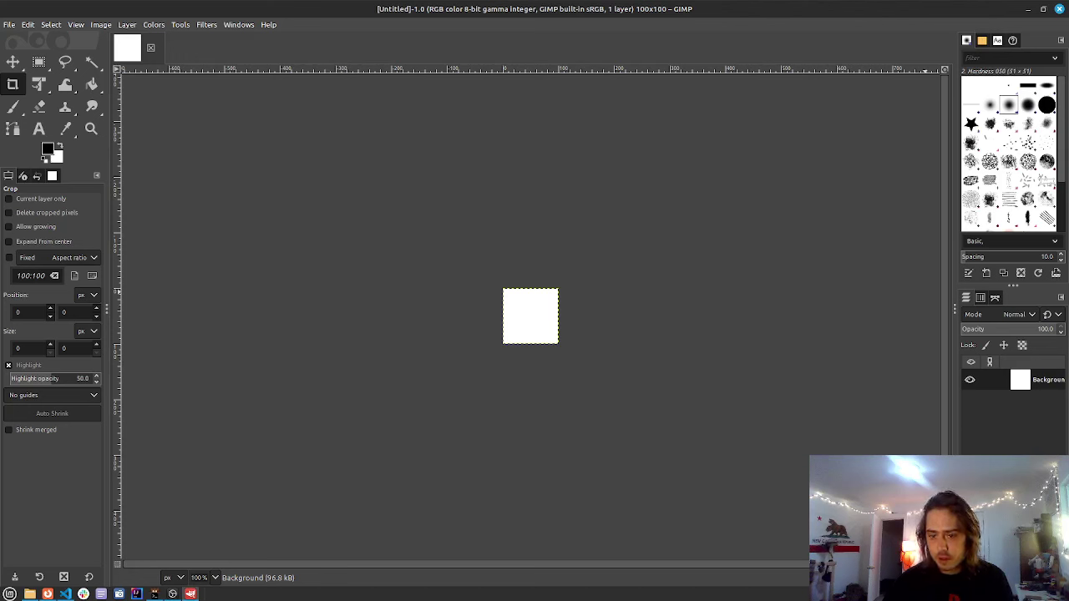
# Step: Add a transparent 100 × 100 px layer in Normal mode and delete the white background layer
pyautogui.click(969, 576)
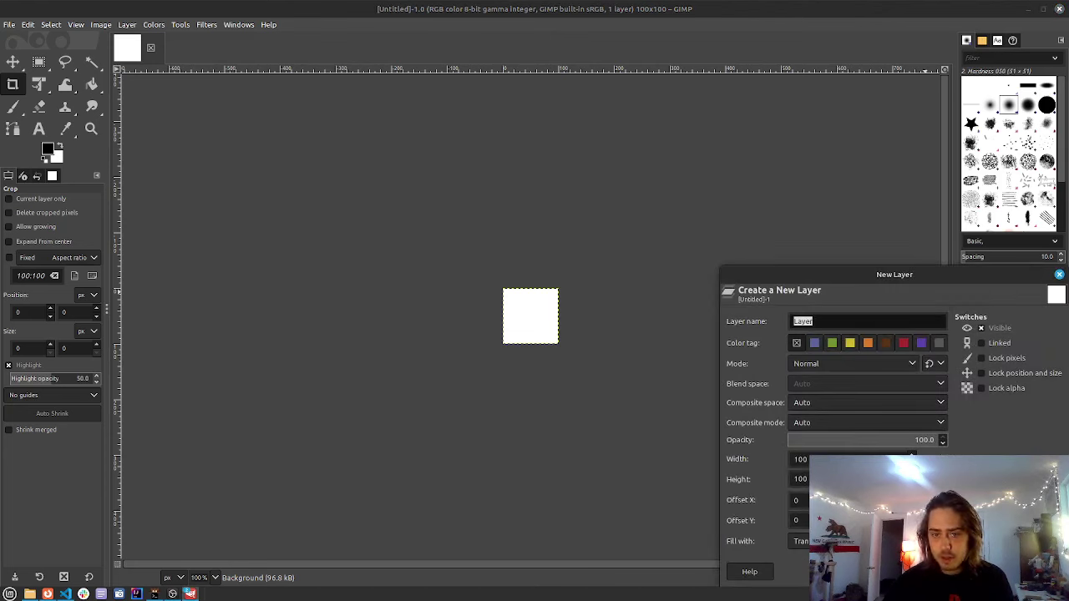
pyautogui.click(822, 365)
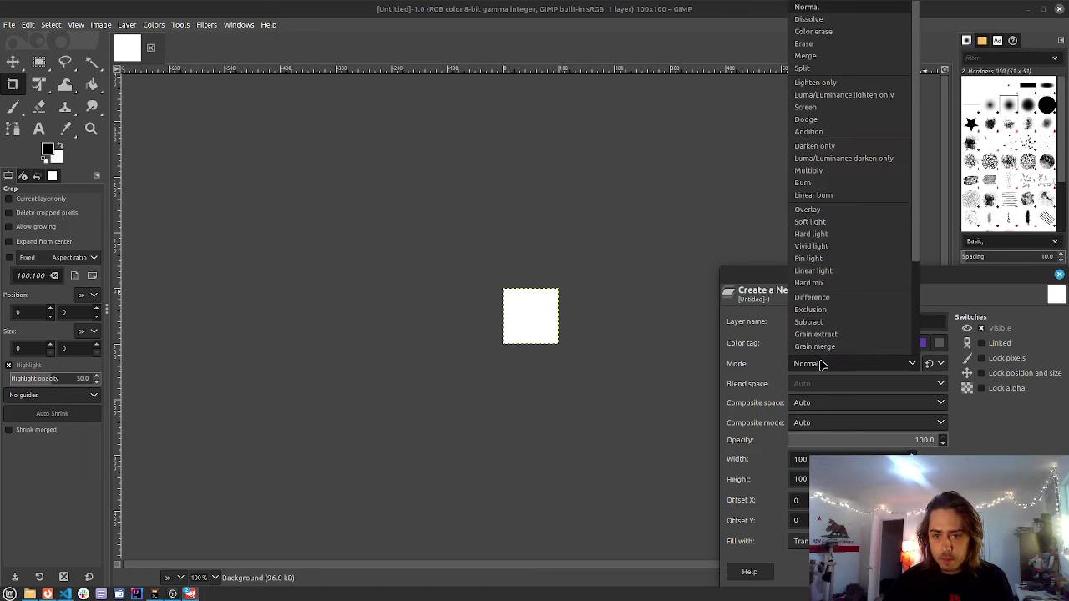
pyautogui.click(820, 365)
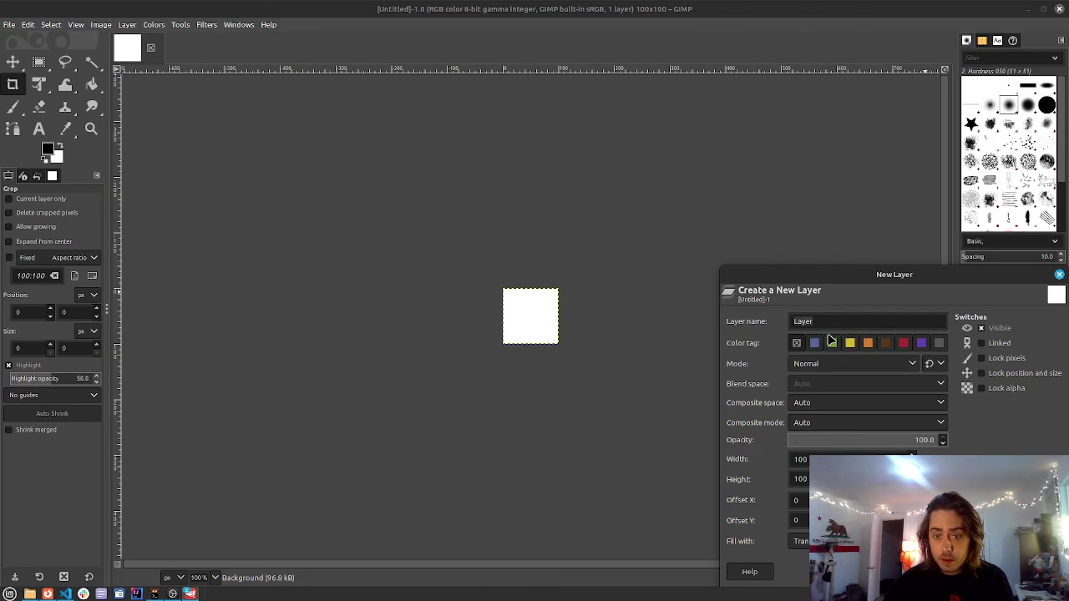
pyautogui.press('Return')
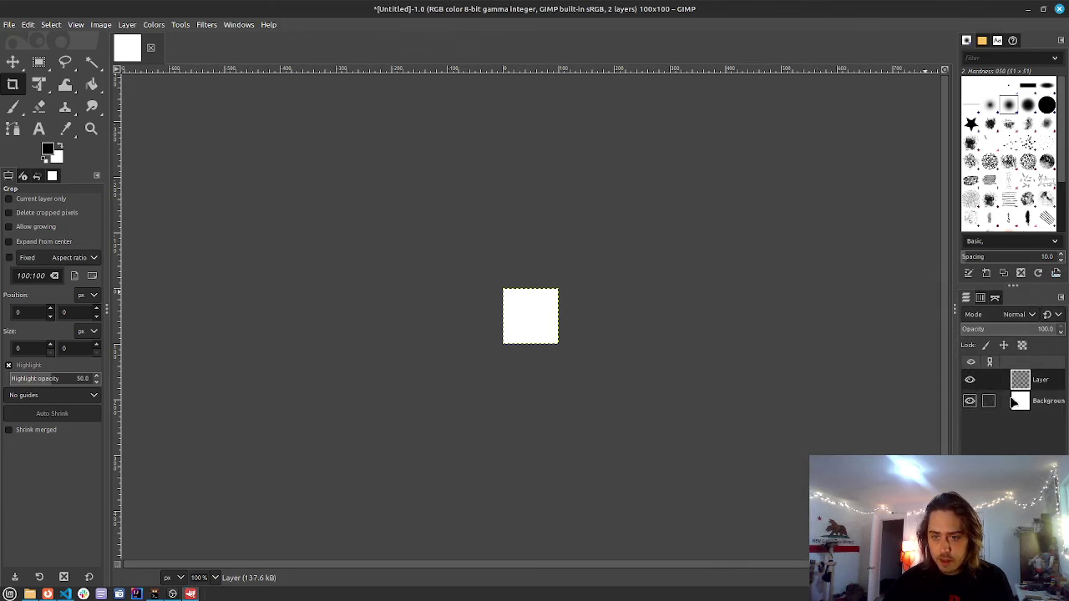
pyautogui.click(1054, 585)
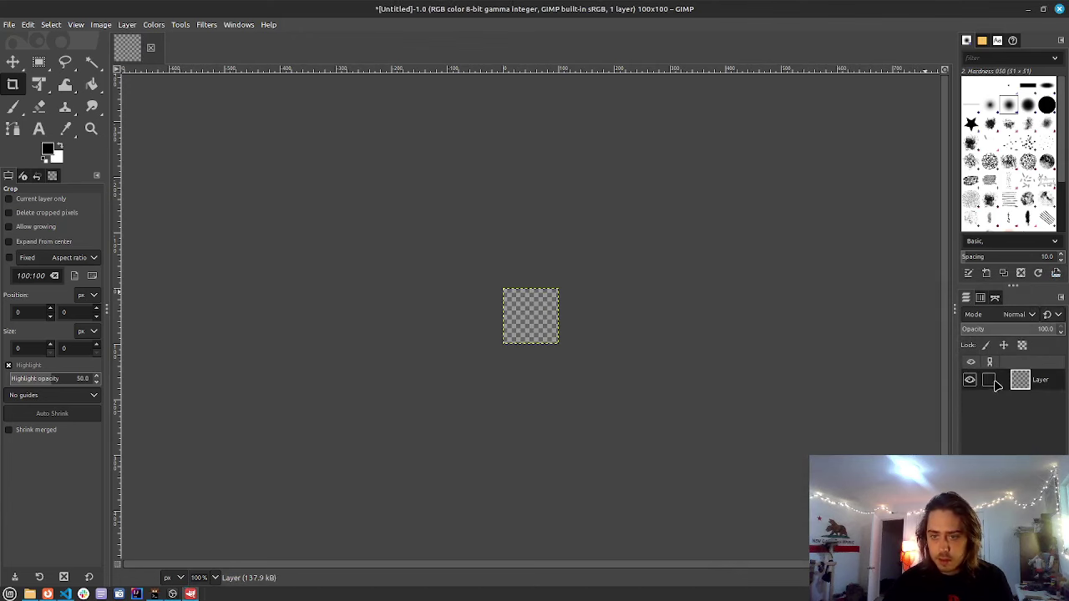
# Step: Swap the foreground and background colors so that white is the painting color
pyautogui.press('4')
pyautogui.scroll(2, 501, 359)
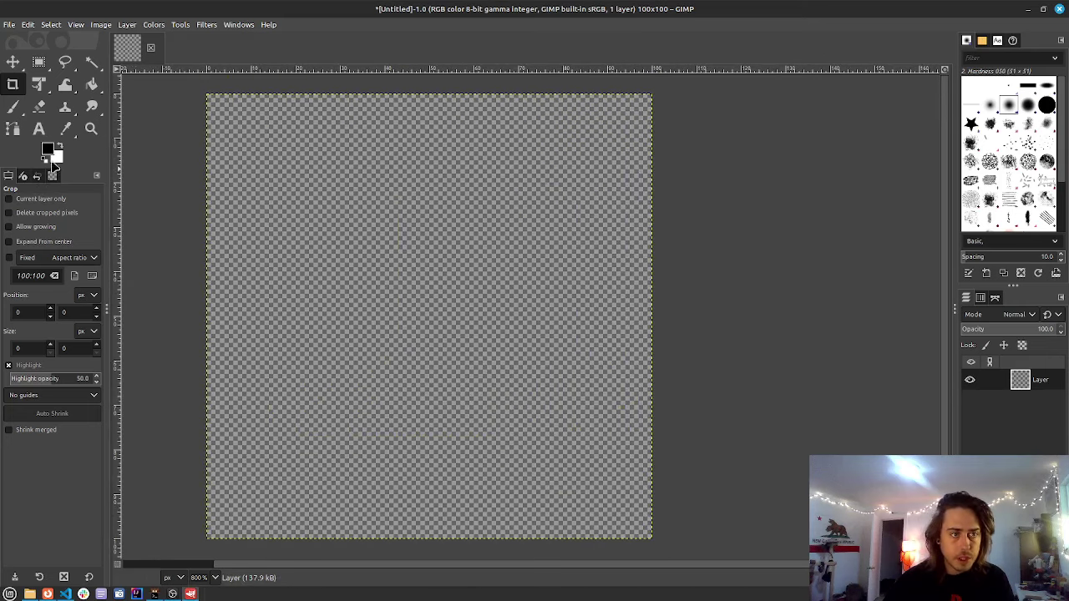
pyautogui.click(59, 158)
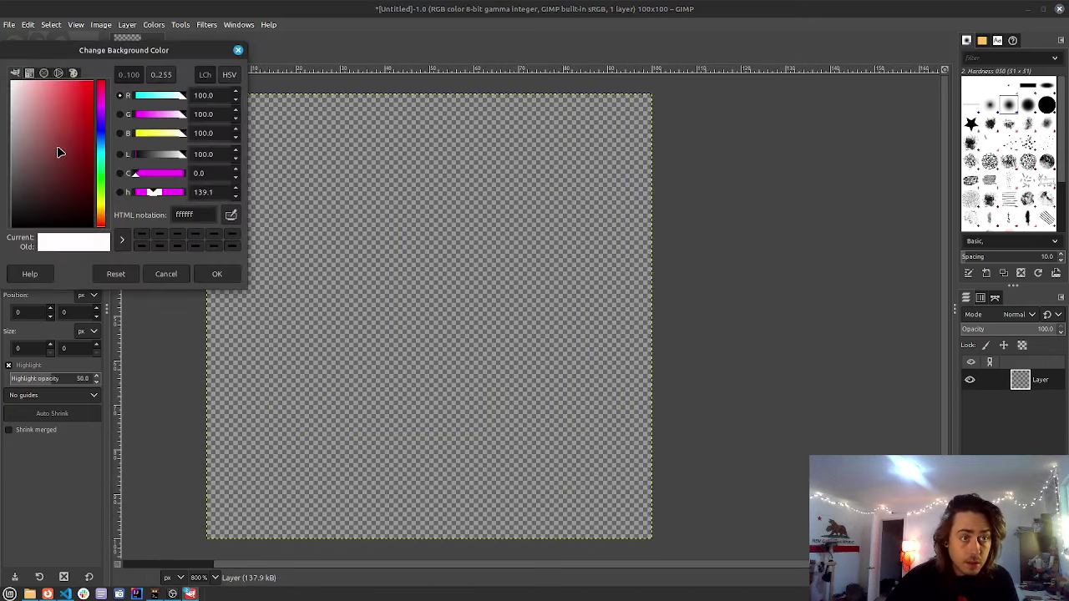
pyautogui.click(165, 274)
pyautogui.click(60, 150)
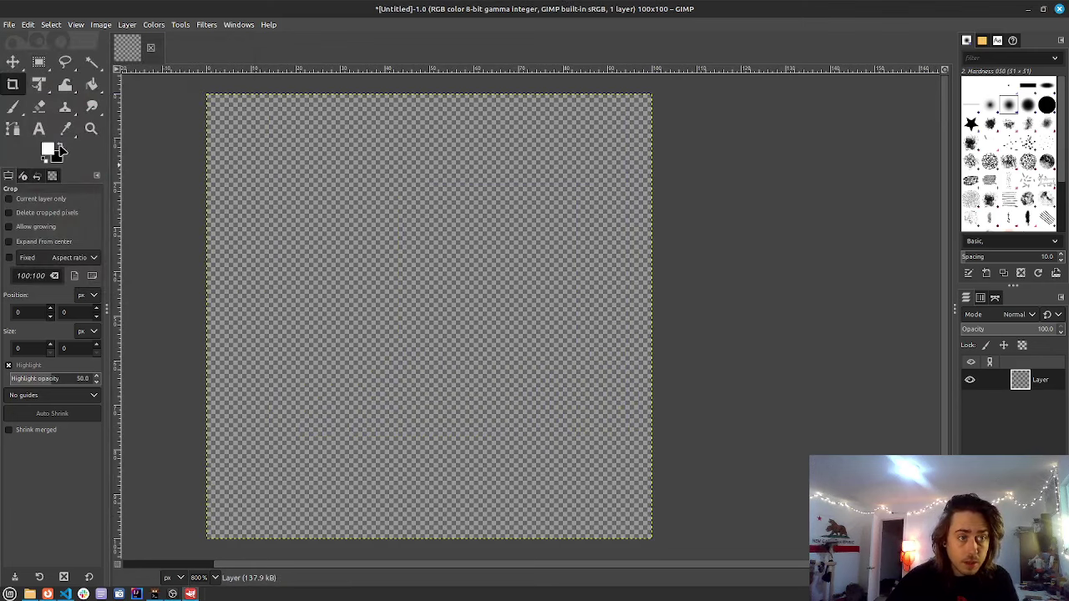
# Step: Set up the Paintbrush with hardness 100 and size 10, undoing the test strokes made on the canvas
pyautogui.click(13, 110)
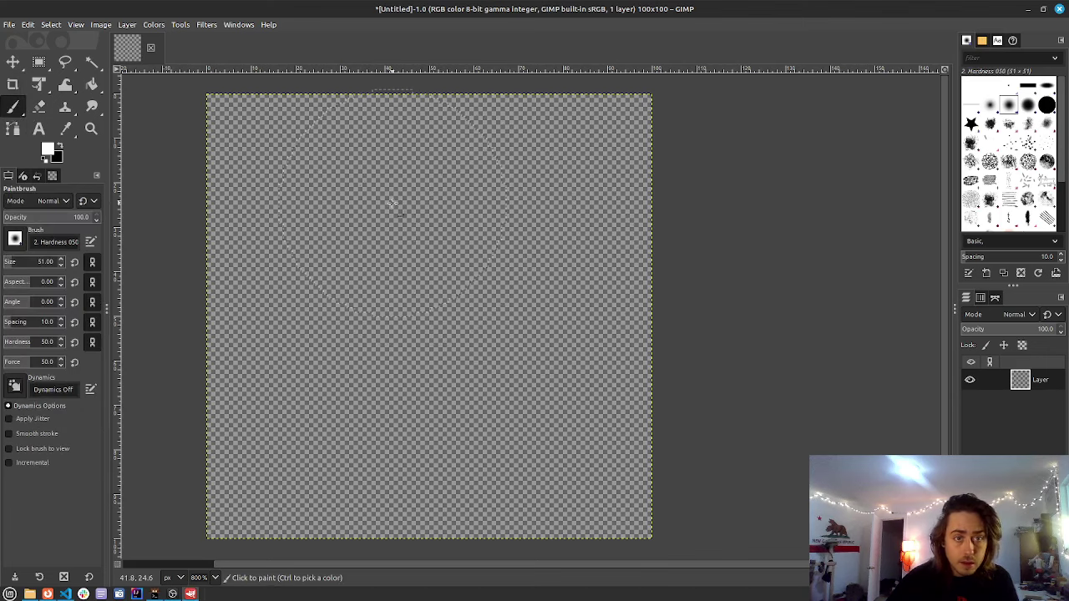
pyautogui.moveTo(392, 202); pyautogui.dragTo(358, 298)
pyautogui.hotkey('ctrl', 'z')
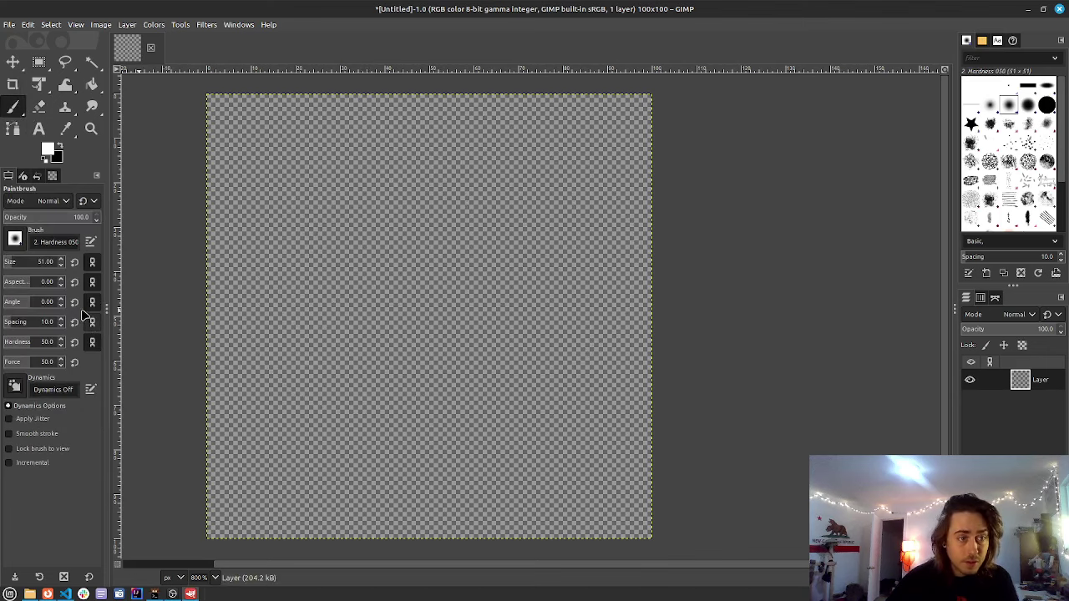
pyautogui.click(52, 343)
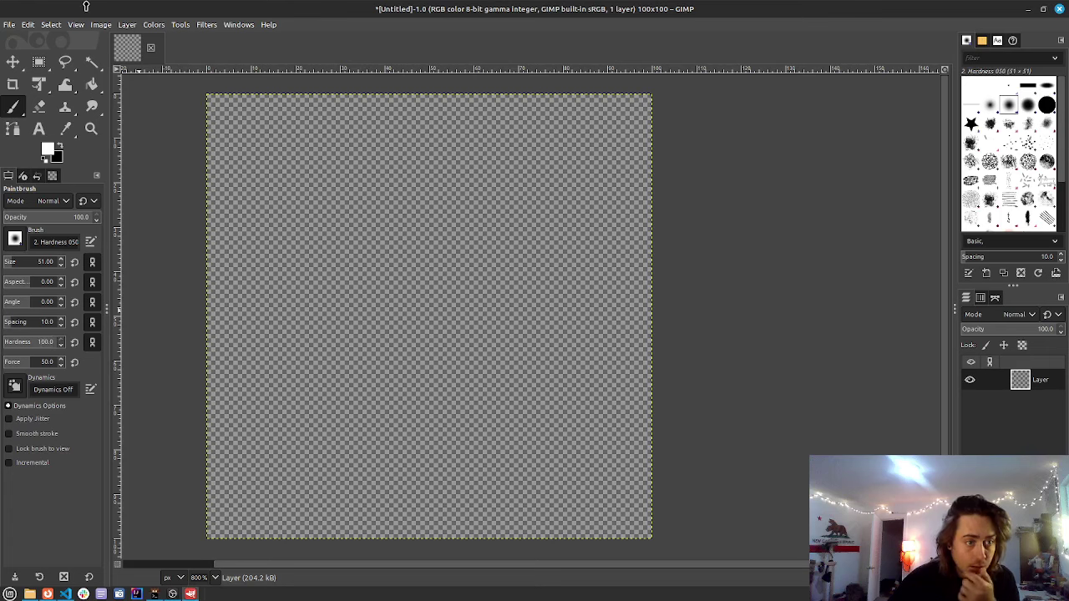
pyautogui.moveTo(367, 150); pyautogui.dragTo(375, 278)
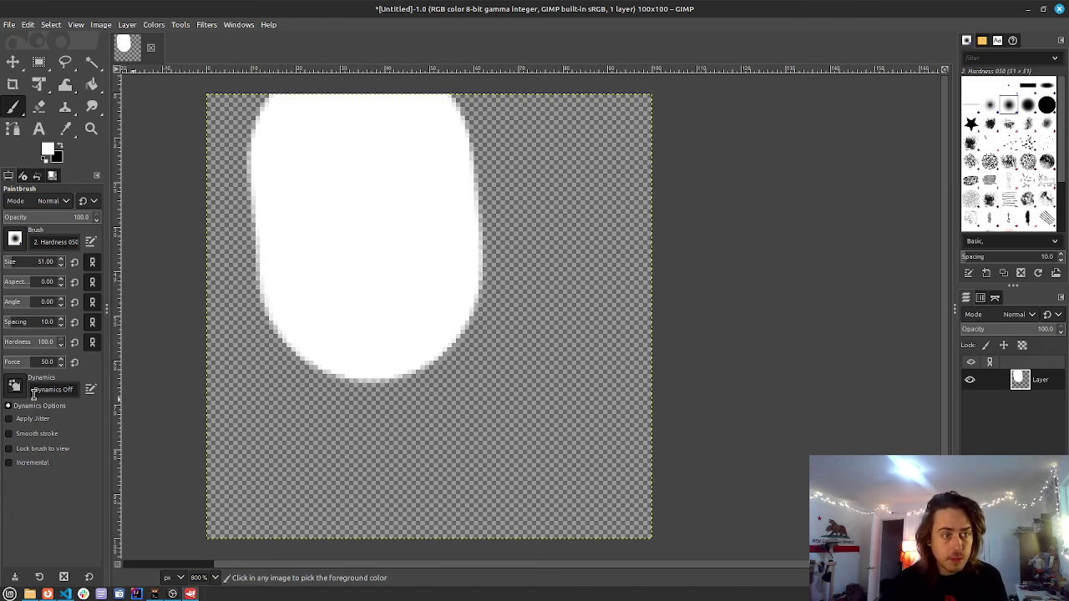
pyautogui.hotkey('ctrl', 'z')
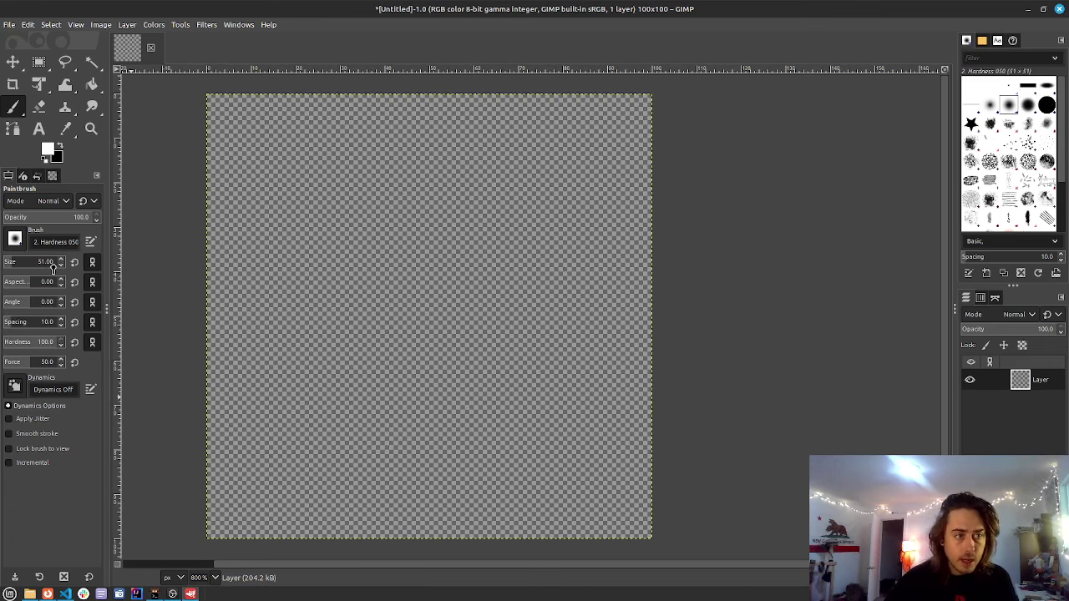
pyautogui.click(46, 262)
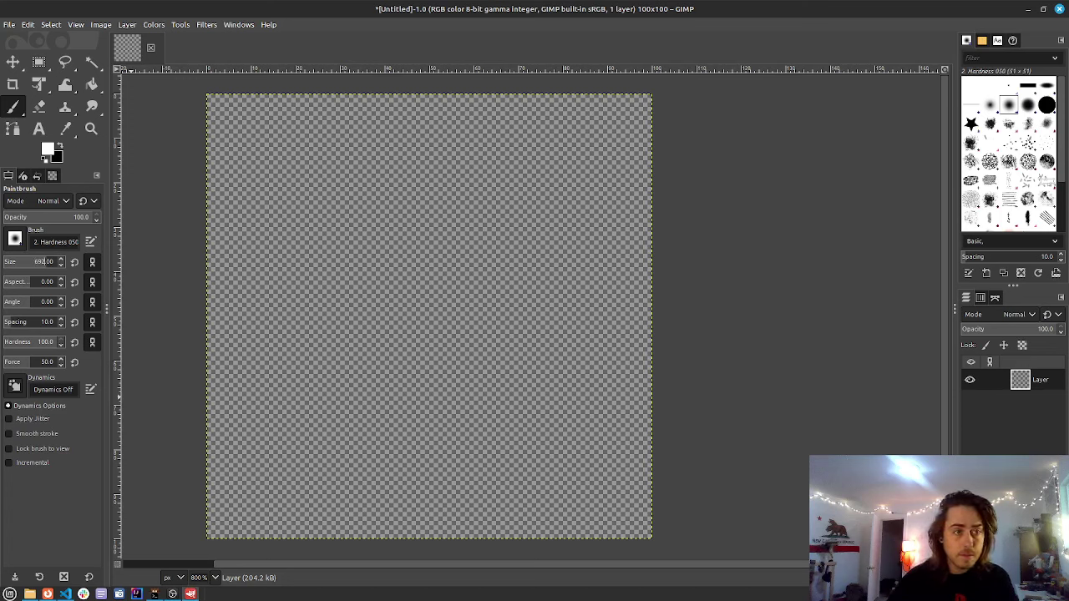
pyautogui.press('Return')
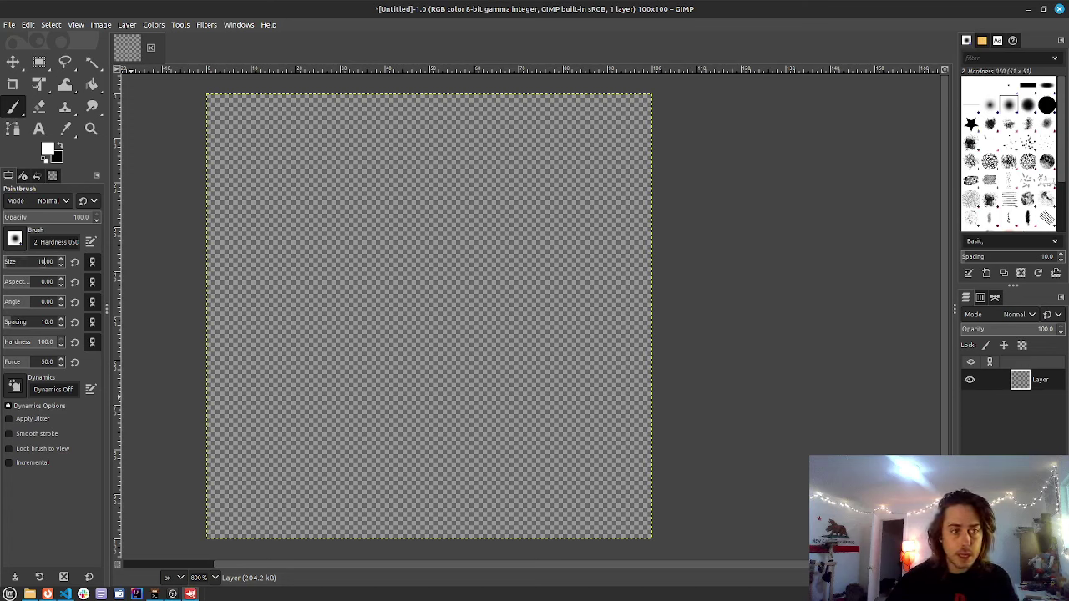
pyautogui.moveTo(426, 177); pyautogui.dragTo(336, 355)
pyautogui.hotkey('ctrl', 'z')
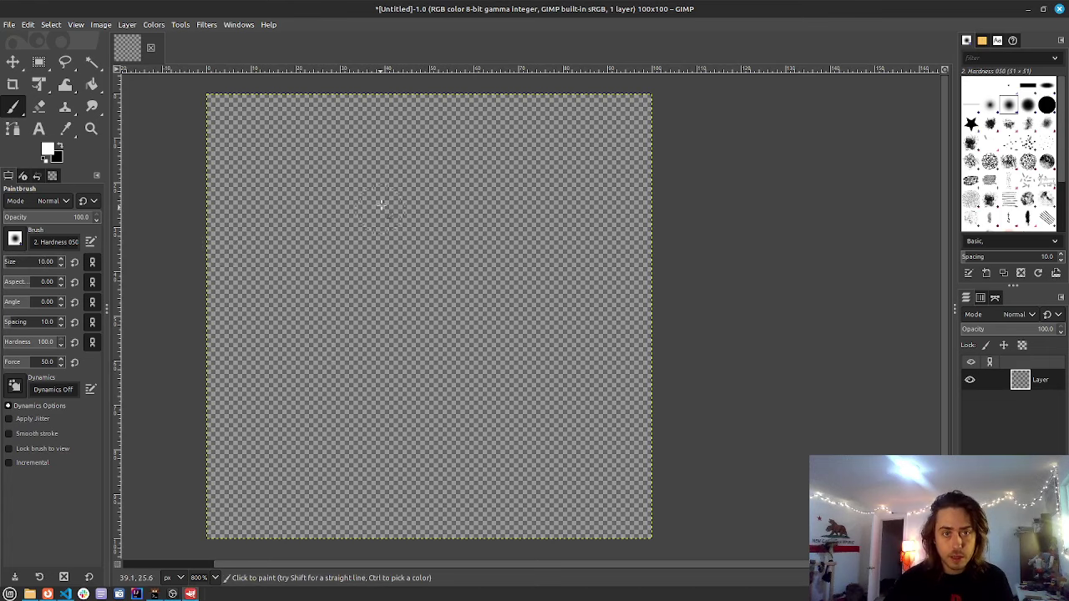
pyautogui.moveTo(399, 155)
pyautogui.mouseDown()
pyautogui.moveTo(306, 519)
pyautogui.moveTo(401, 158)
pyautogui.moveTo(543, 494)
pyautogui.moveTo(549, 482)
pyautogui.moveTo(409, 167)
pyautogui.mouseUp()
pyautogui.hotkey('ctrl', 'z')
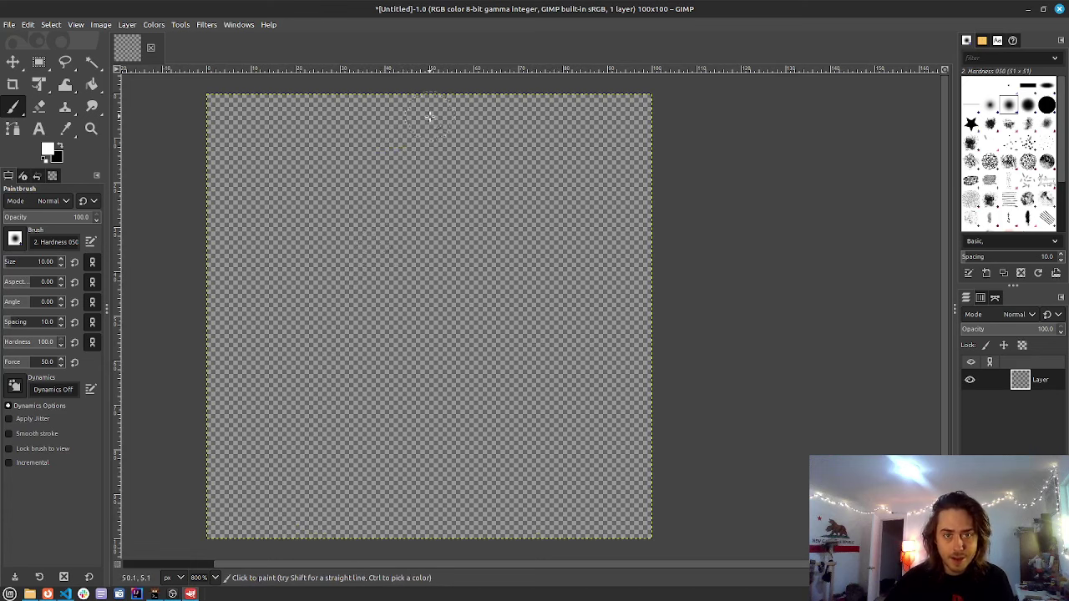
pyautogui.moveTo(432, 114); pyautogui.dragTo(327, 411)
pyautogui.hotkey('ctrl', 'z')
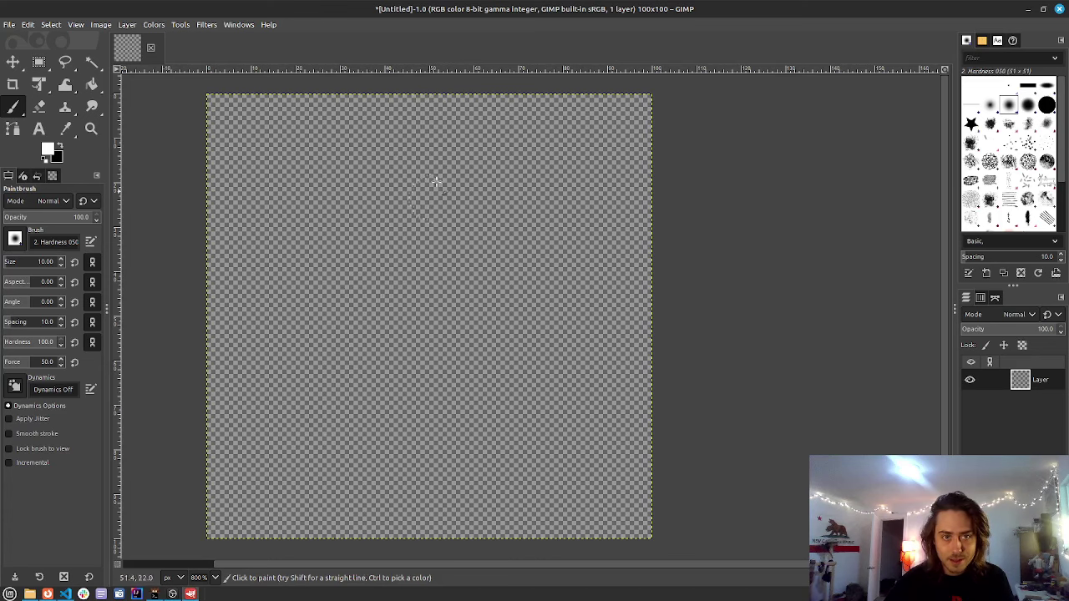
# Step: Paint a white arrowhead-shaped ship outline with a notched base, consulting the asteroid game reference image in Firefox
pyautogui.moveTo(430, 132)
pyautogui.mouseDown()
pyautogui.moveTo(390, 203)
pyautogui.moveTo(281, 486)
pyautogui.mouseUp()
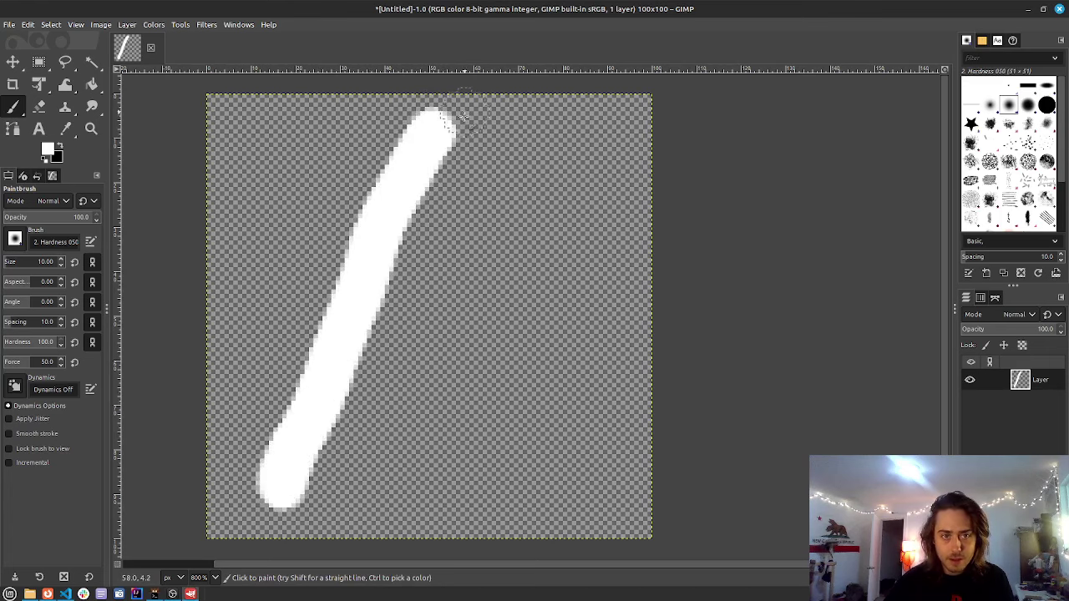
pyautogui.moveTo(438, 126)
pyautogui.mouseDown()
pyautogui.moveTo(509, 339)
pyautogui.moveTo(522, 418)
pyautogui.moveTo(577, 497)
pyautogui.moveTo(452, 153)
pyautogui.moveTo(435, 144)
pyautogui.moveTo(385, 223)
pyautogui.moveTo(341, 400)
pyautogui.moveTo(304, 482)
pyautogui.mouseUp()
pyautogui.hotkey('alt', 'Tab')
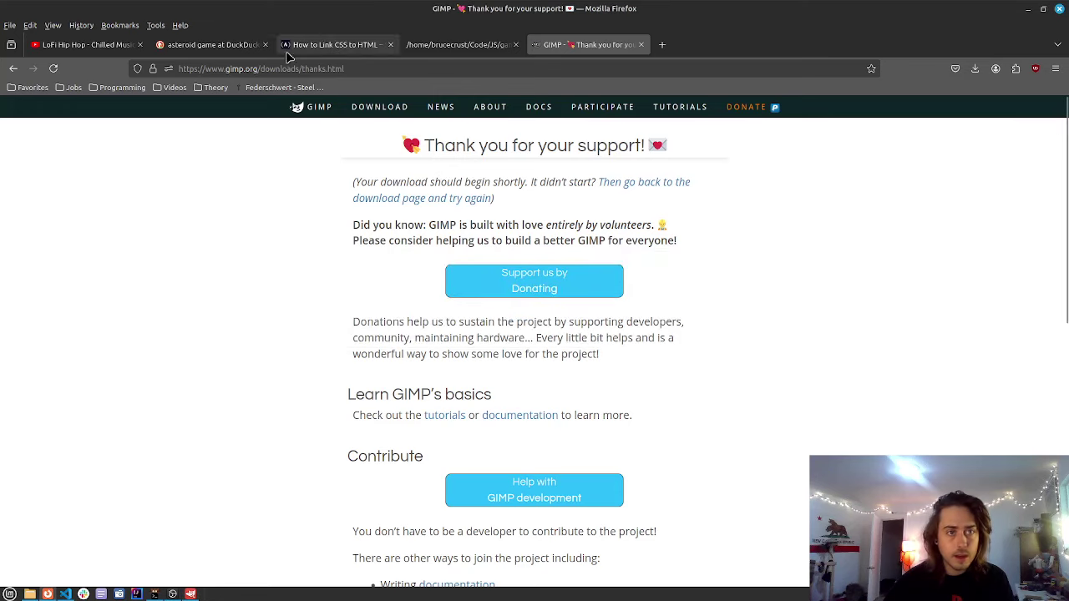
pyautogui.click(223, 45)
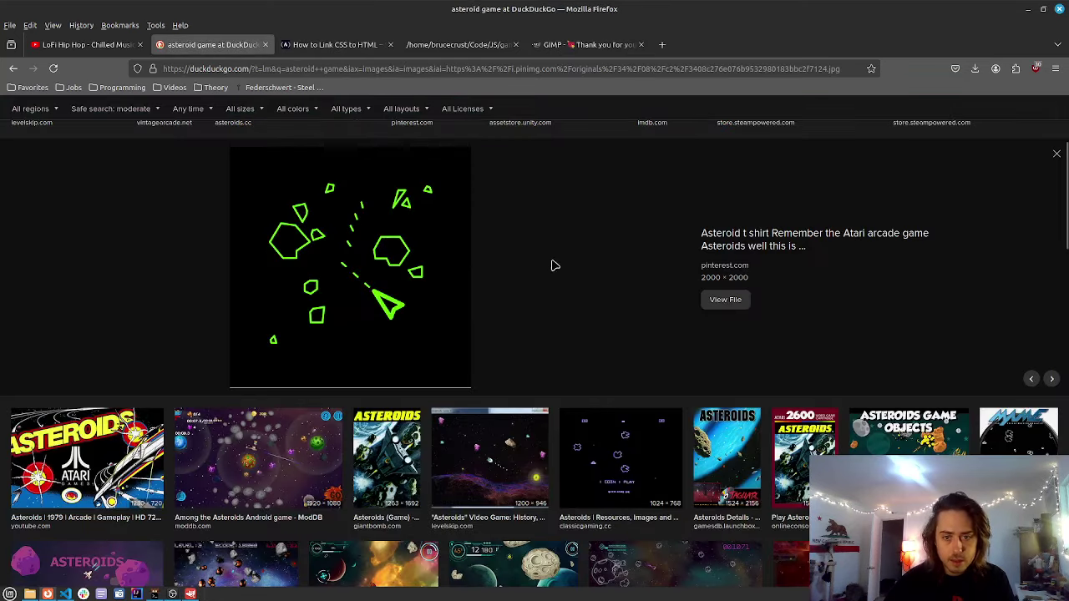
pyautogui.hotkey('alt', 'Tab')
pyautogui.moveTo(325, 481)
pyautogui.mouseDown()
pyautogui.moveTo(429, 427)
pyautogui.moveTo(467, 460)
pyautogui.moveTo(583, 514)
pyautogui.mouseUp()
pyautogui.moveTo(377, 476)
pyautogui.mouseDown()
pyautogui.moveTo(287, 490)
pyautogui.moveTo(274, 504)
pyautogui.mouseUp()
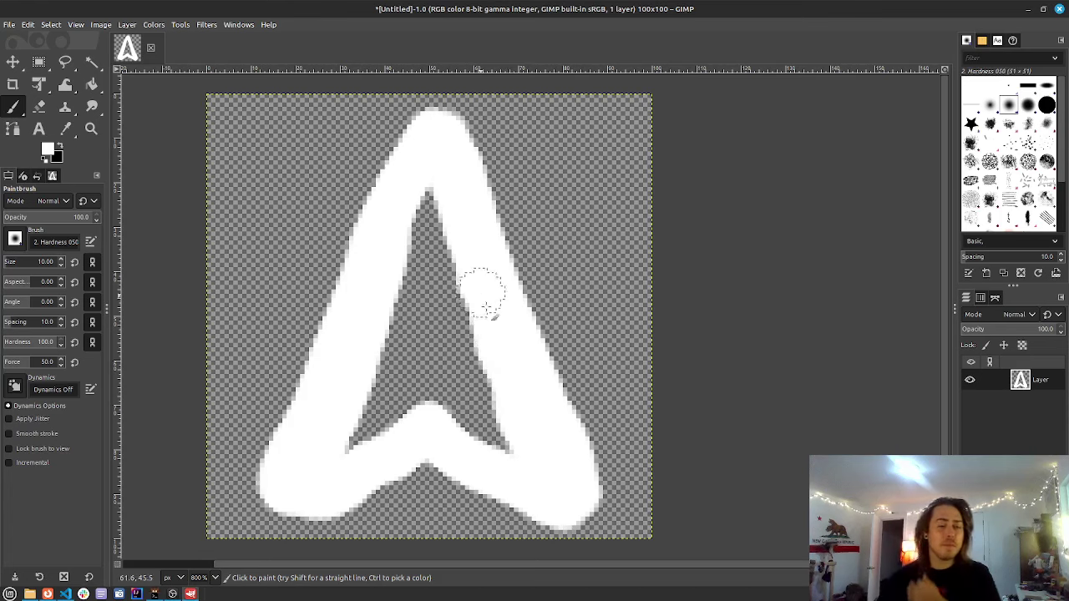
# Step: Begin exporting the image to the Code/JS/game folder and create a subfolder named public there
pyautogui.click(9, 25)
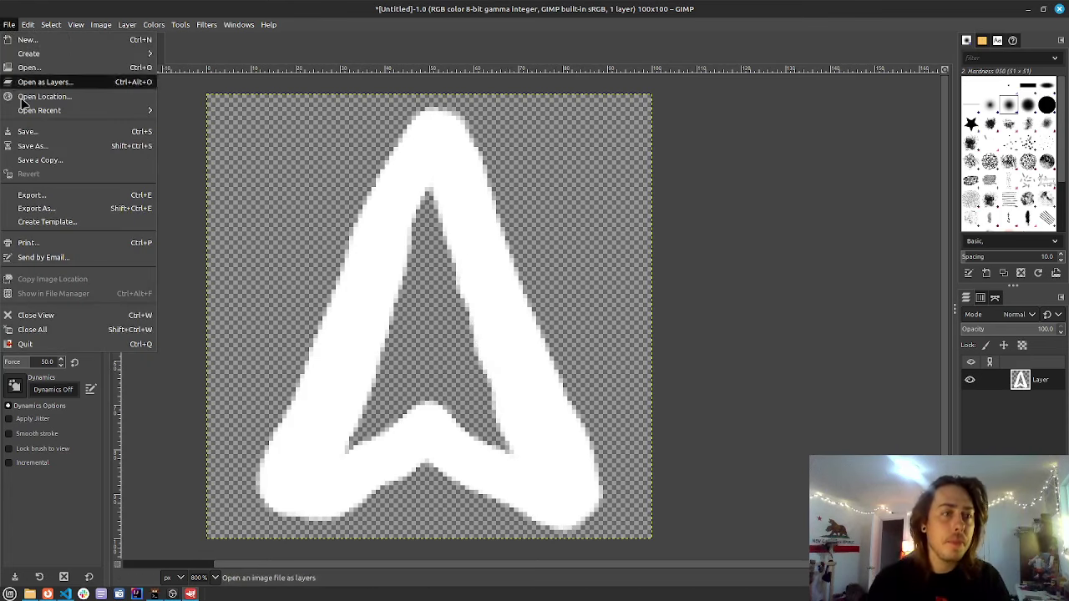
pyautogui.click(71, 210)
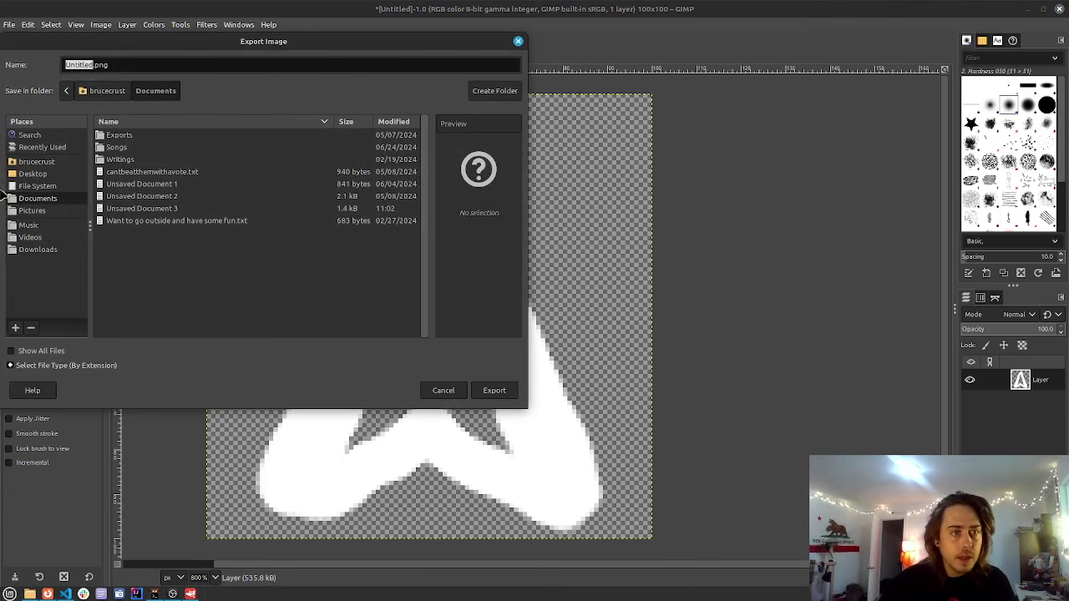
pyautogui.click(33, 162)
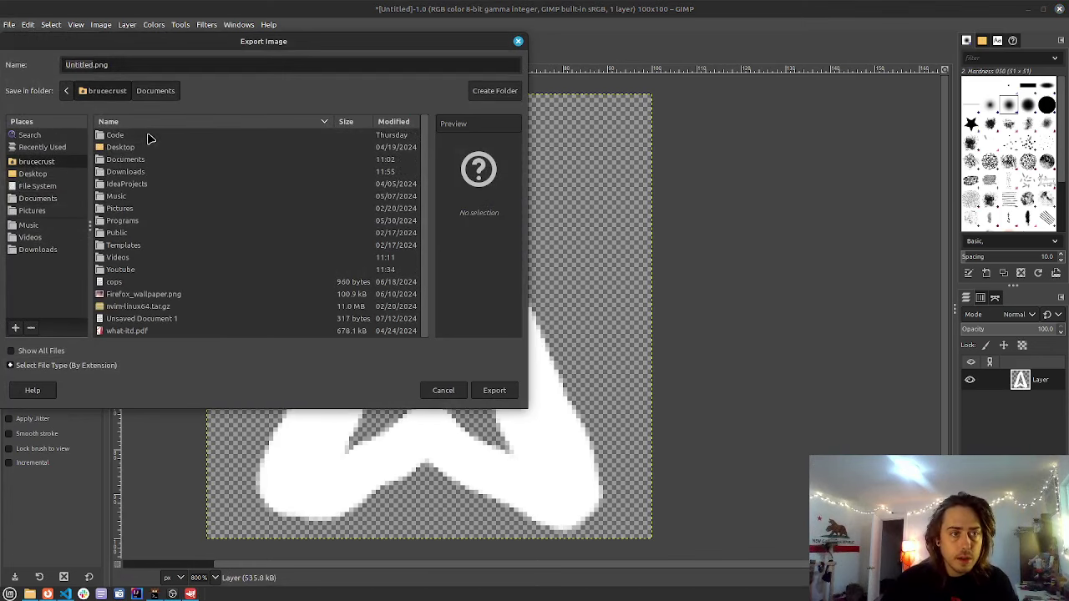
pyautogui.doubleClick(150, 137)
pyautogui.doubleClick(146, 172)
pyautogui.doubleClick(153, 136)
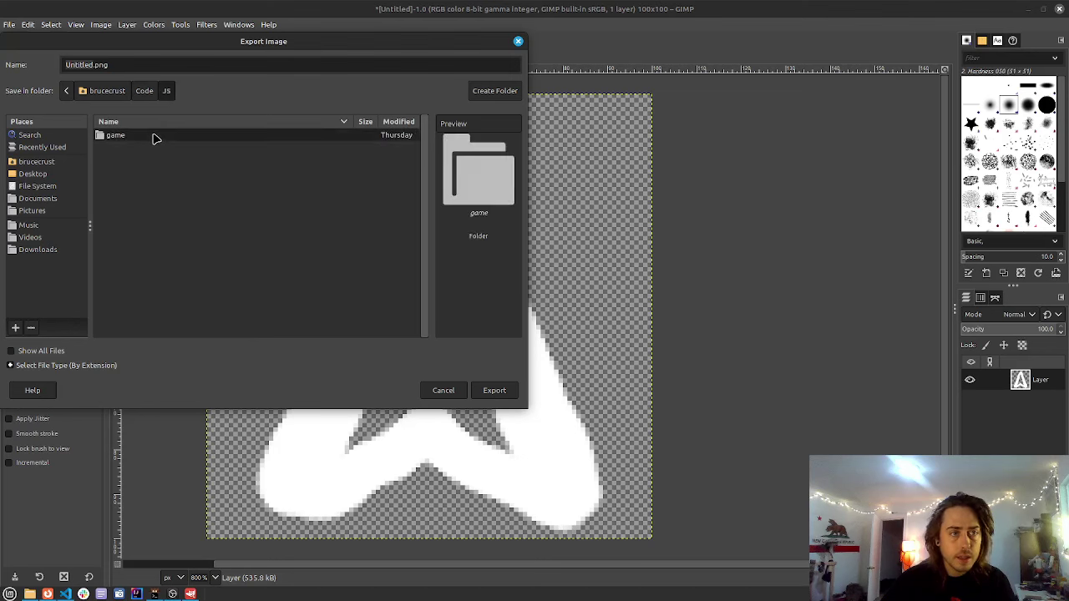
pyautogui.rightClick(193, 241)
pyautogui.click(202, 219)
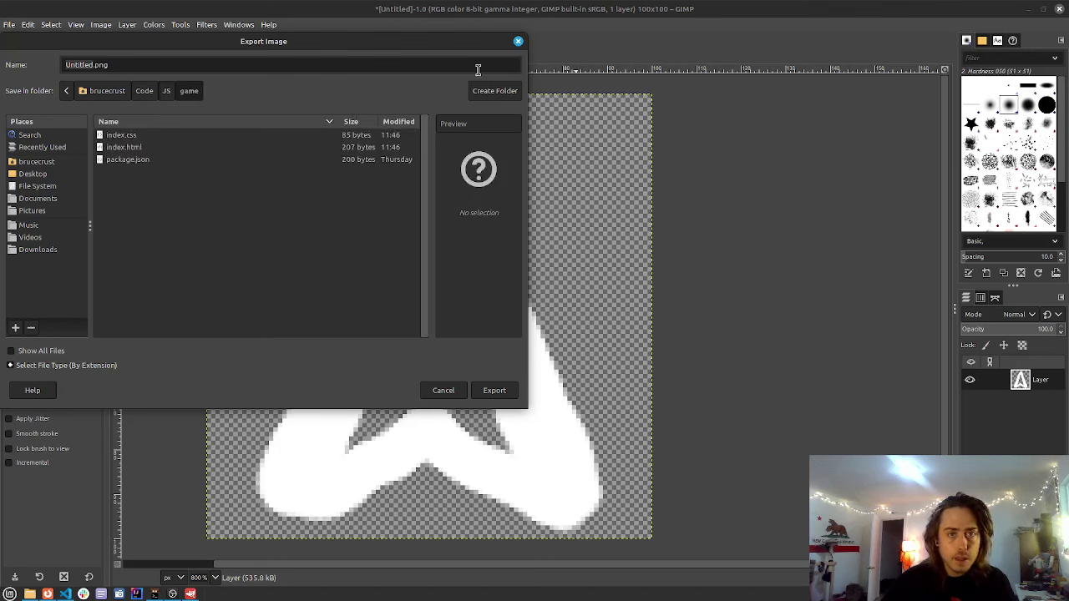
pyautogui.click(481, 92)
pyautogui.write('public')
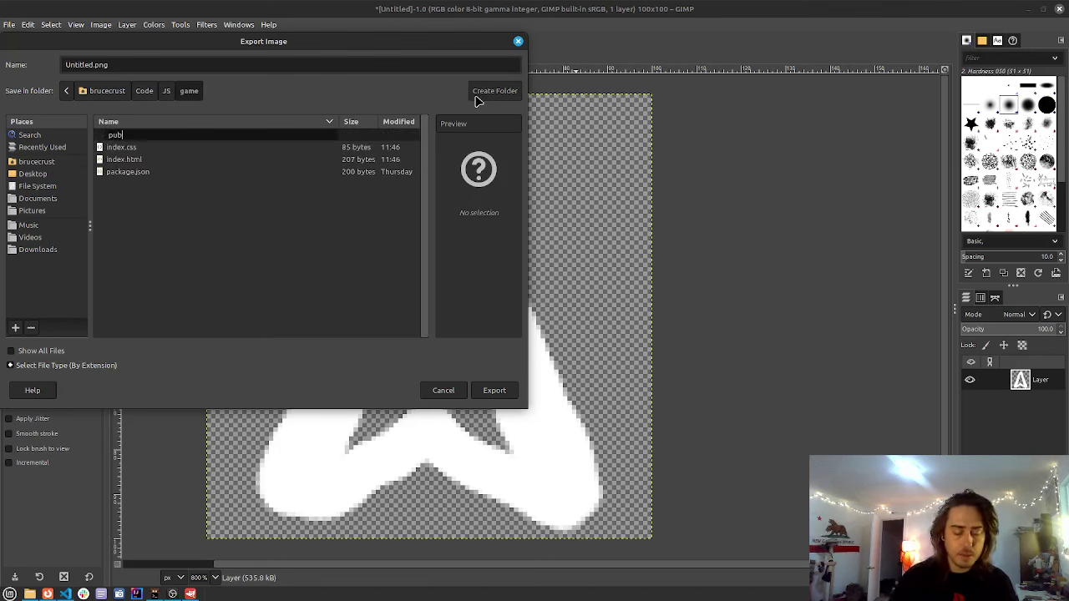
pyautogui.press('Return')
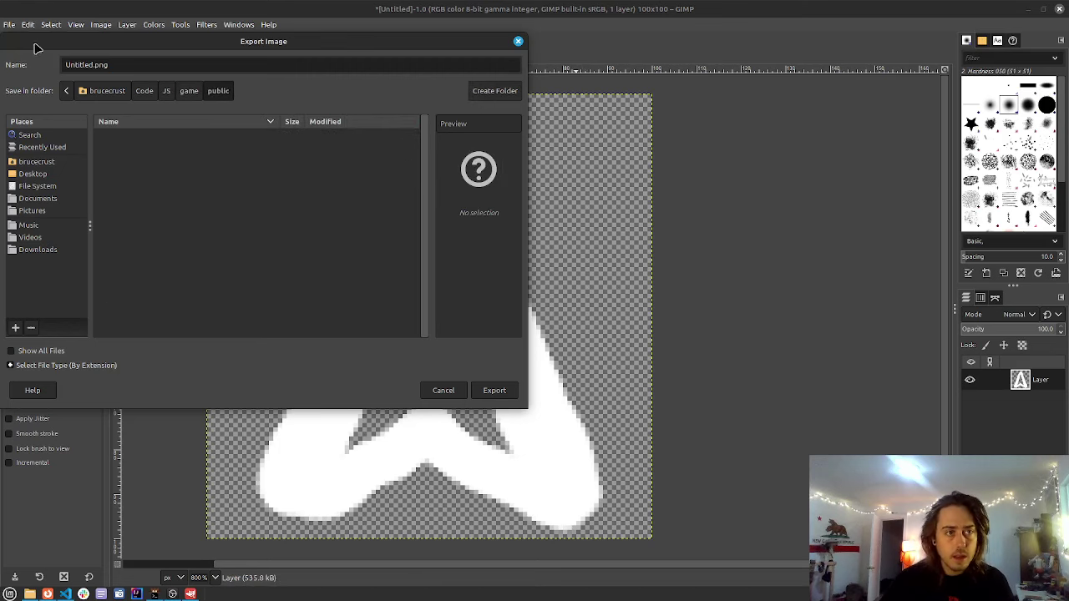
# Step: Name the file ship.png and export it as PNG with the default options
pyautogui.doubleClick(73, 64)
pyautogui.write('s')
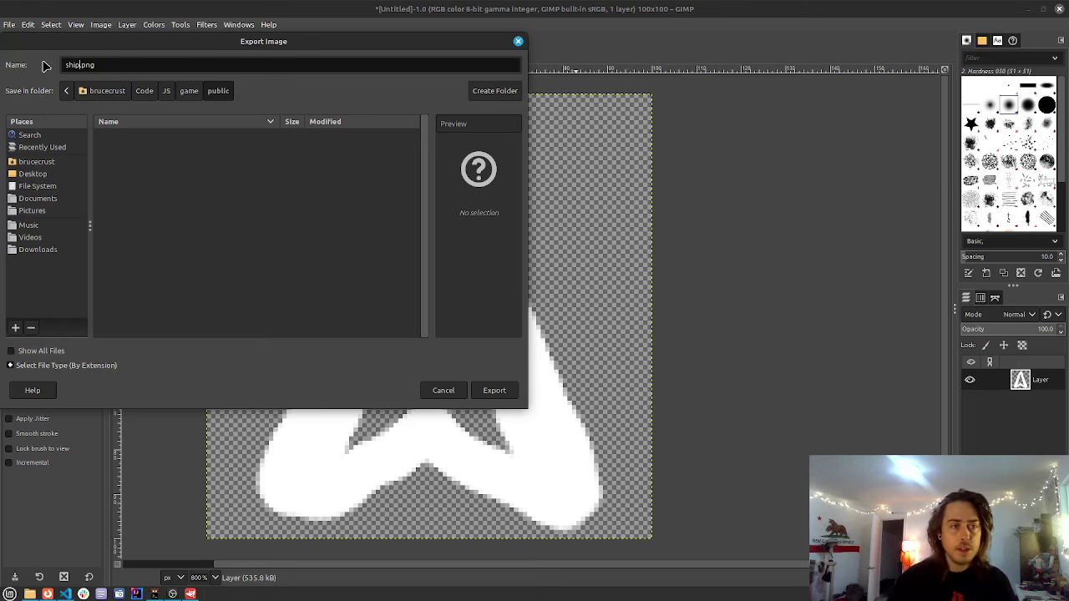
pyautogui.write('hip')
pyautogui.press('Return')
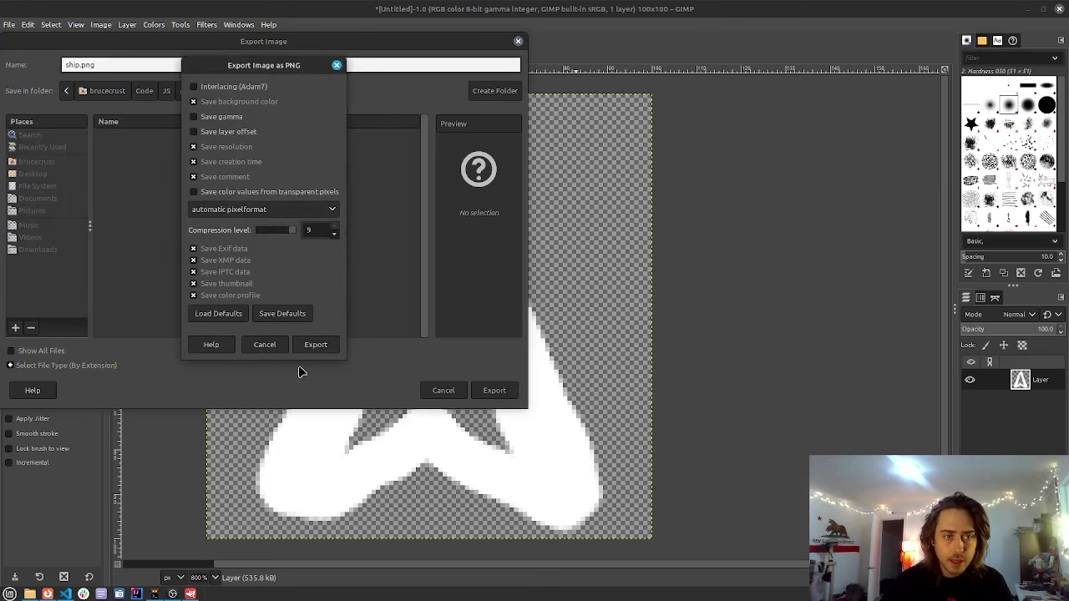
pyautogui.click(315, 345)
# Step: Switch to Visual Studio Code and set the img src in index.html to /public/ship.png
pyautogui.hotkey('alt', 'Tab')
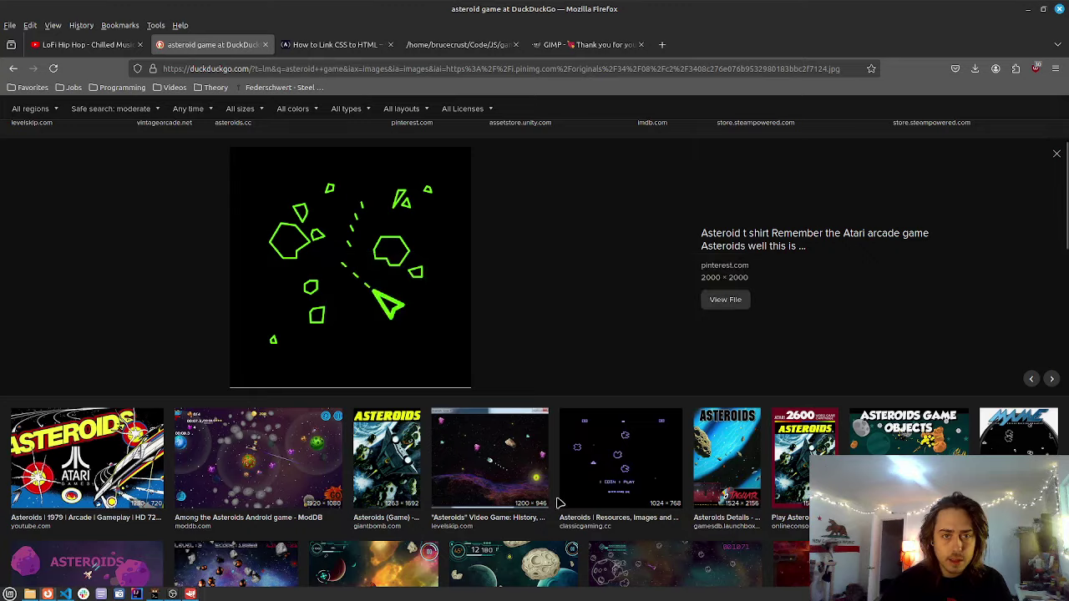
pyautogui.hotkey('alt', 'Tab')
pyautogui.hotkey('alt', 'Tab')
pyautogui.hotkey('alt', 'Tab')
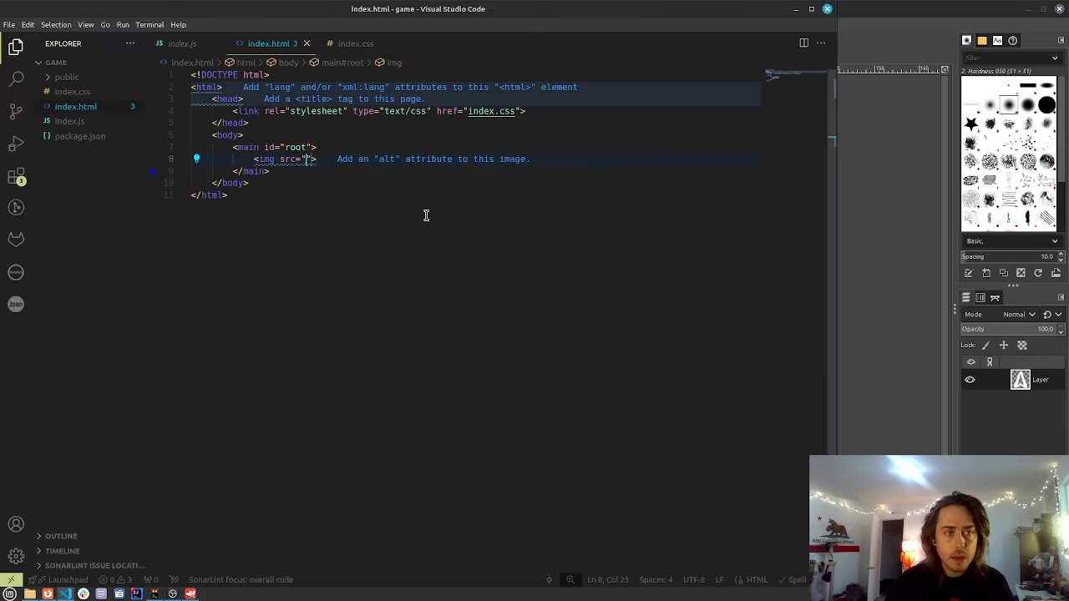
pyautogui.write('/')
pyautogui.write('public/')
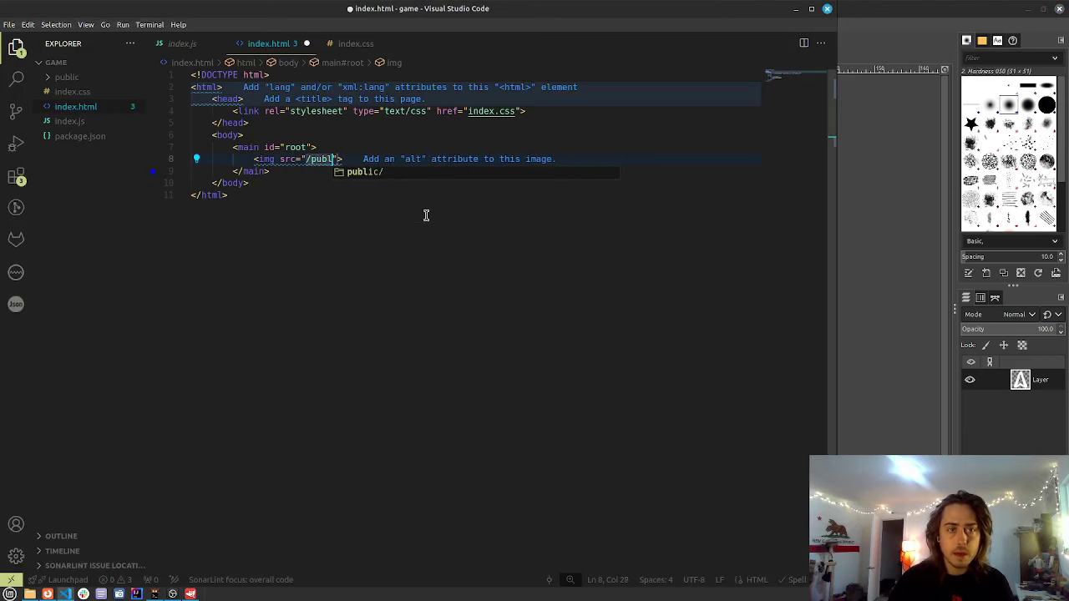
pyautogui.press('Return')
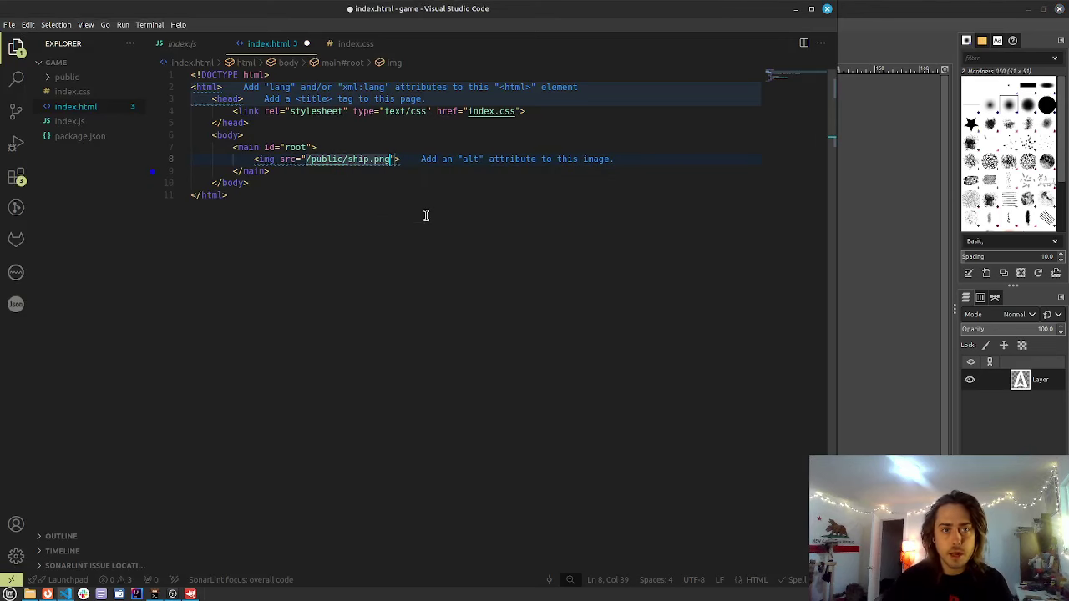
# Step: Save index.html and switch to Firefox to check the game page for the ship image
pyautogui.hotkey('ctrl', 's')
pyautogui.hotkey('alt', 'Tab')
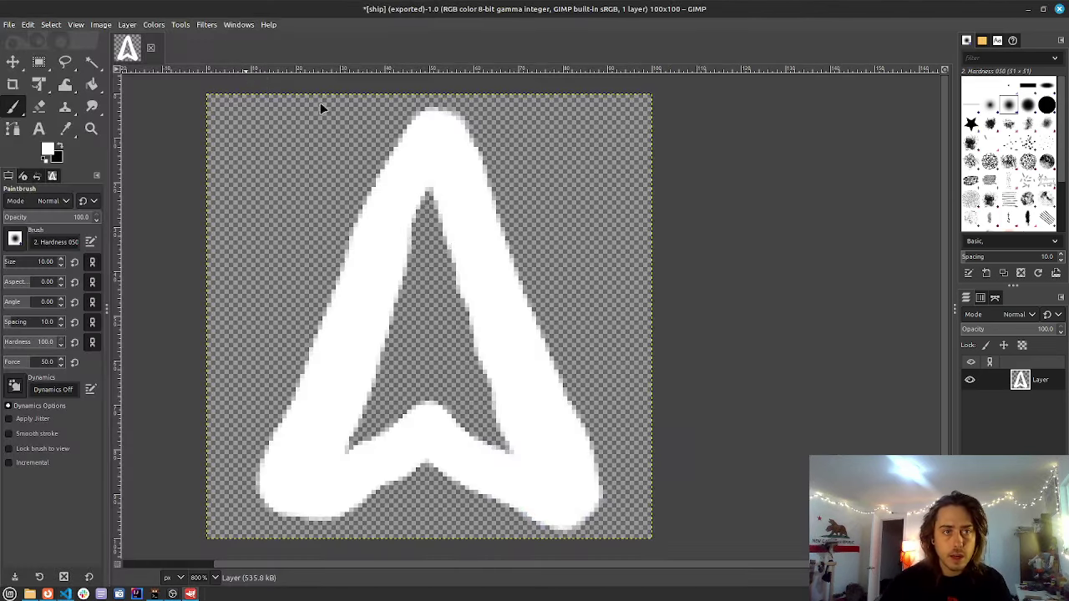
pyautogui.hotkey('alt', 'Tab')
pyautogui.hotkey('alt', 'Tab')
pyautogui.click(420, 44)
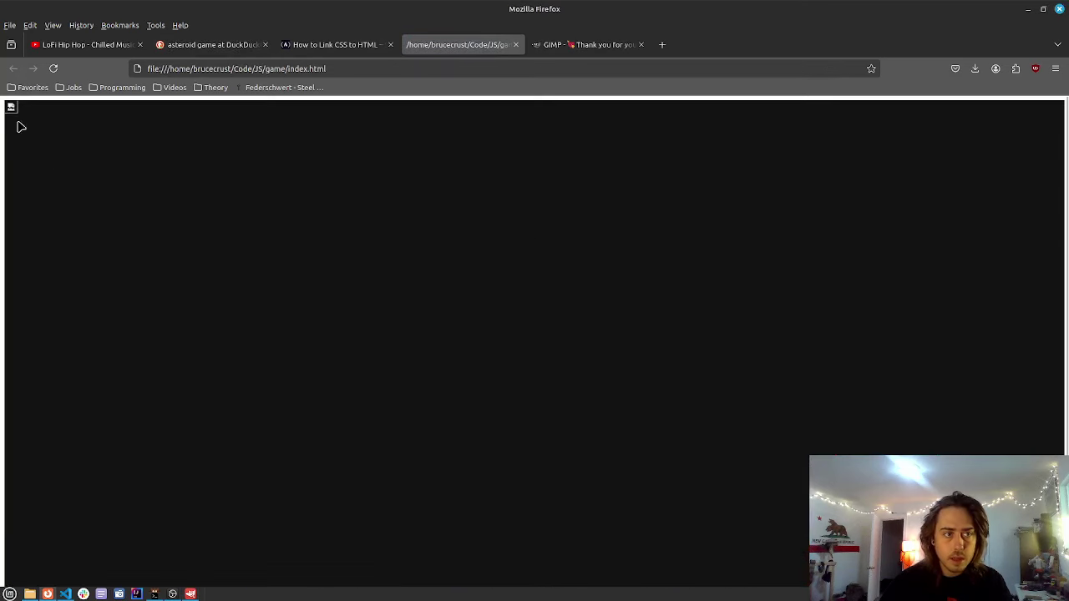
# Step: Change the img src in index.html to ./public/ship.png in Visual Studio Code, and reload the game page in Firefox
pyautogui.hotkey('alt', 'Tab')
pyautogui.hotkey('alt', 'Tab')
pyautogui.hotkey('alt', 'Tab')
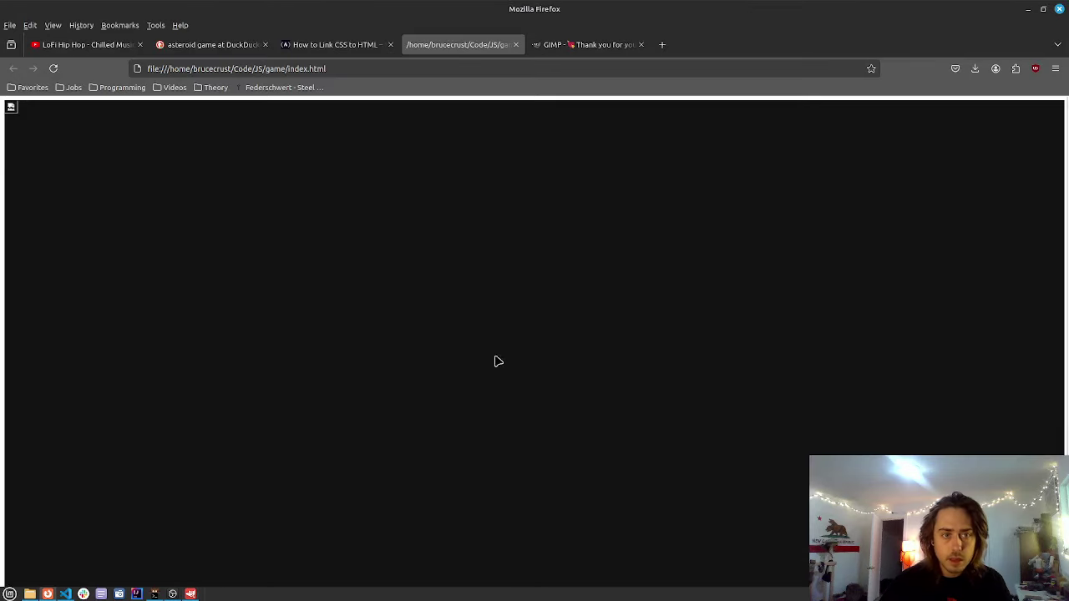
pyautogui.click(306, 159)
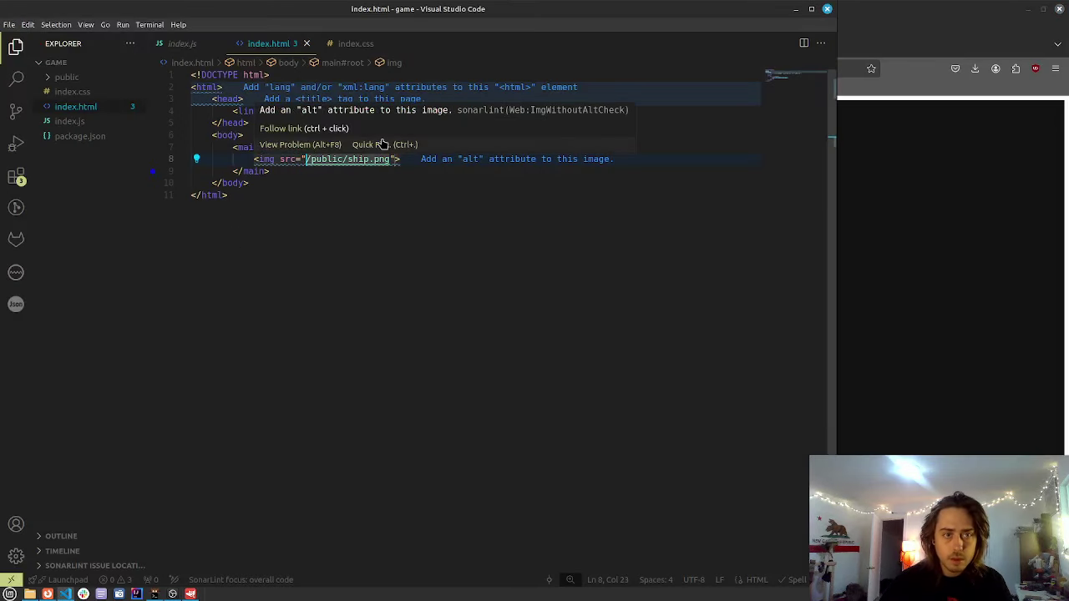
pyautogui.write('.')
pyautogui.hotkey('alt', 'Tab')
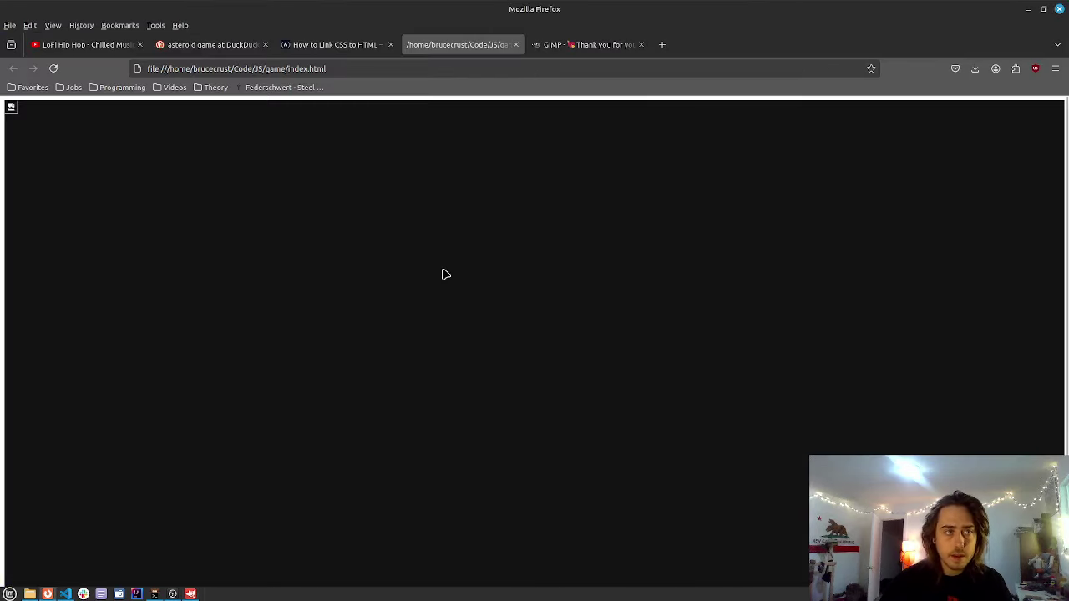
pyautogui.hotkey('ctrl', 'r')
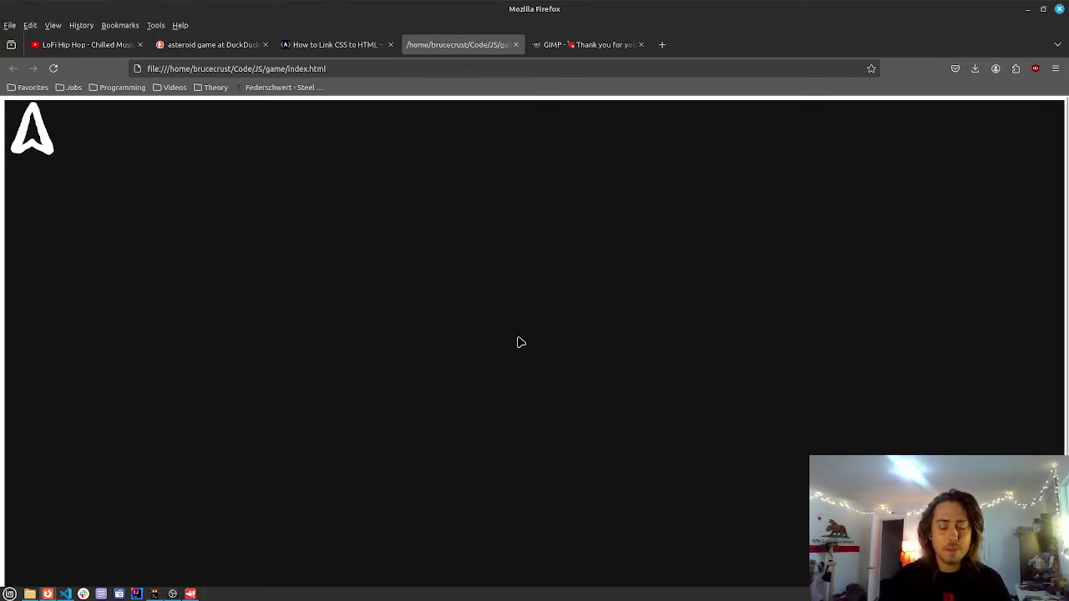
# Step: Switch to GIMP and create a new 50 × 50 px image, checking the current ship's size in Firefox before confirming
pyautogui.click(173, 593)
pyautogui.click(9, 24)
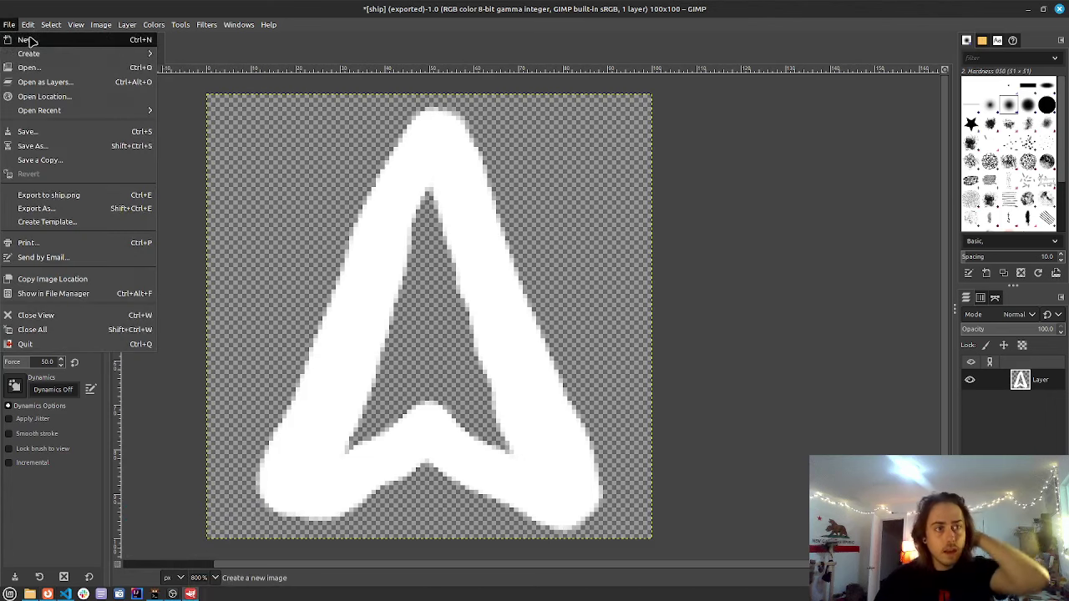
pyautogui.click(27, 39)
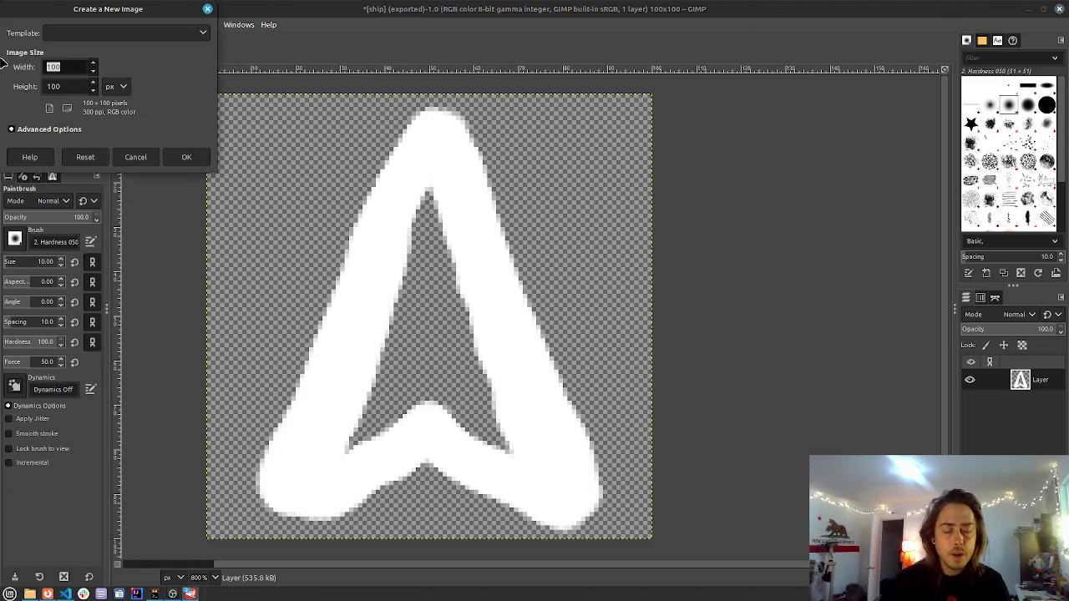
pyautogui.write('50')
pyautogui.press('Tab')
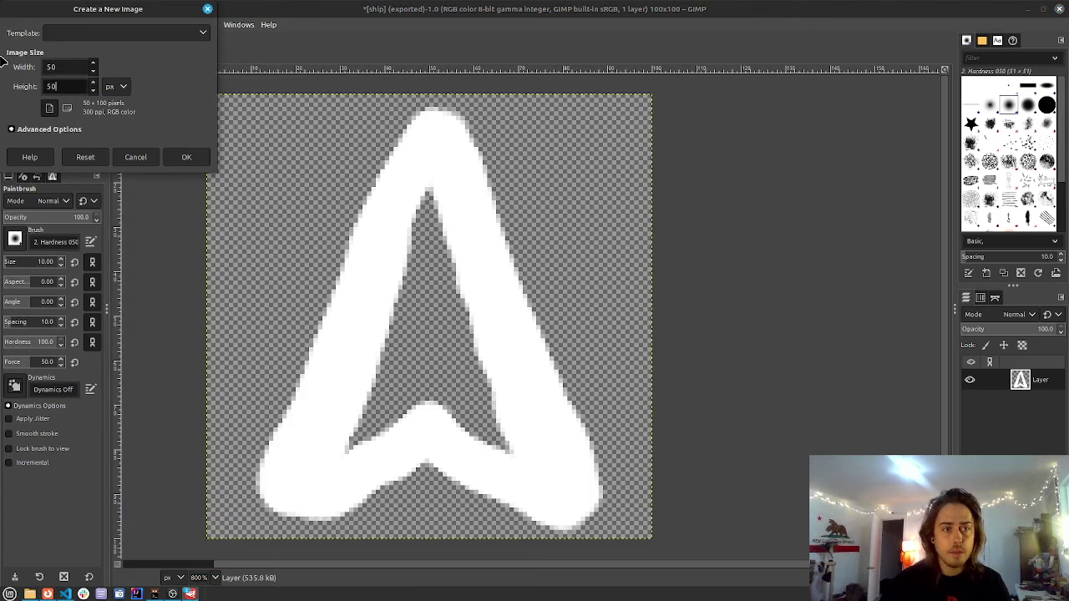
pyautogui.hotkey('alt', 'Tab')
pyautogui.hotkey('alt', 'Tab')
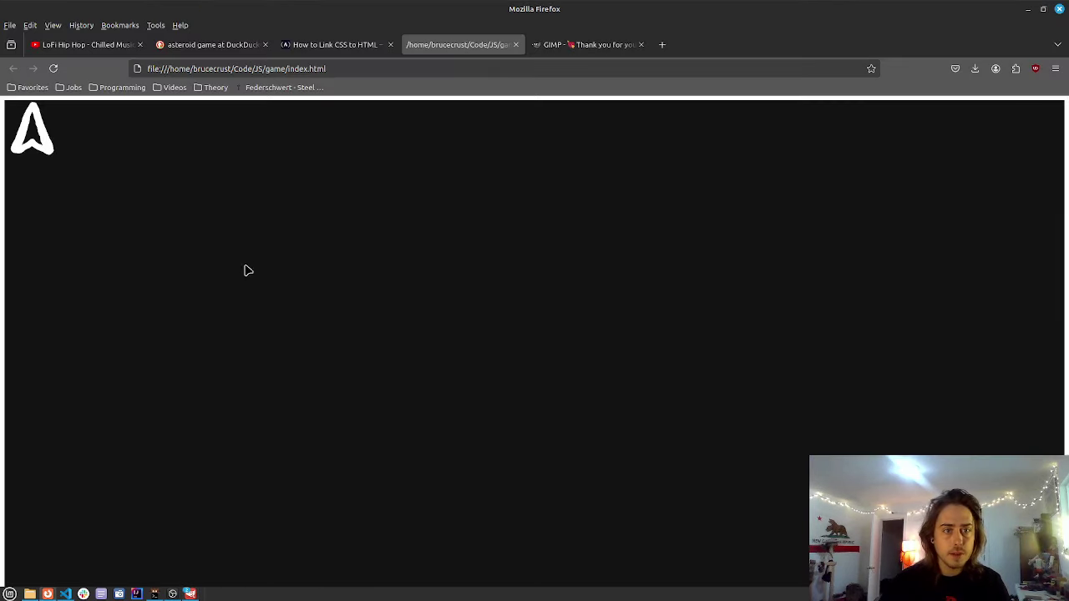
pyautogui.hotkey('alt', 'Tab')
pyautogui.click(61, 62)
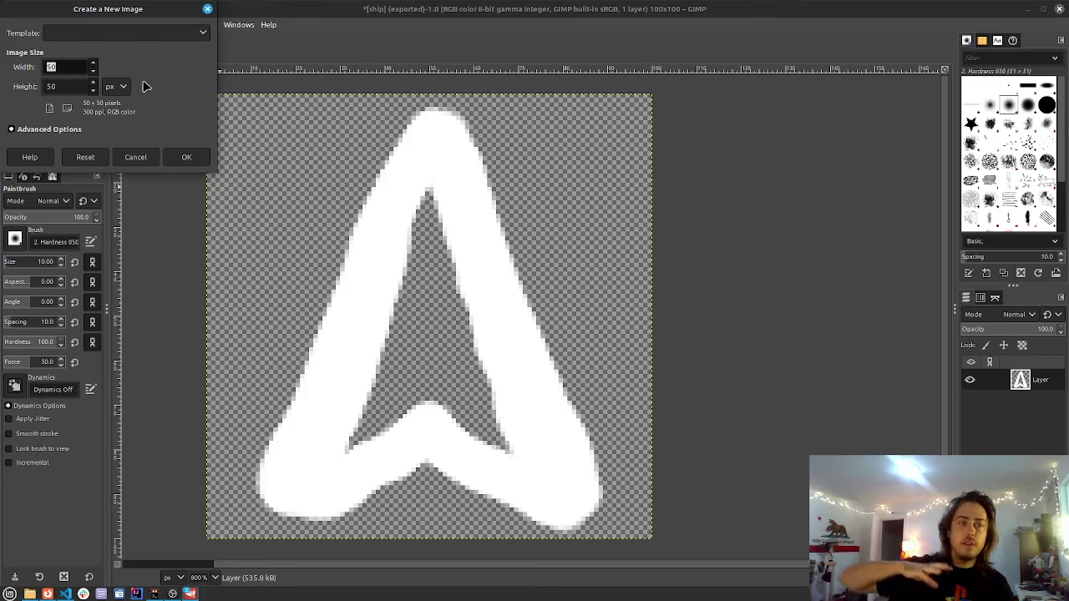
pyautogui.press('Return')
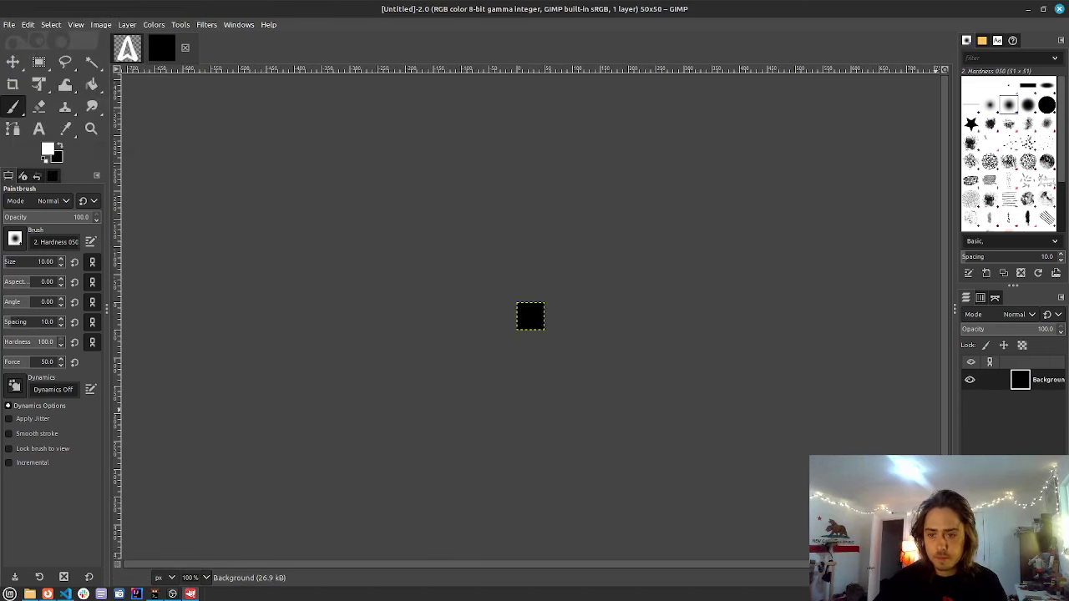
# Step: Add a transparent layer with default settings to the new image and delete the black background layer
pyautogui.hotkey('shift', 'ctrl', 'n')
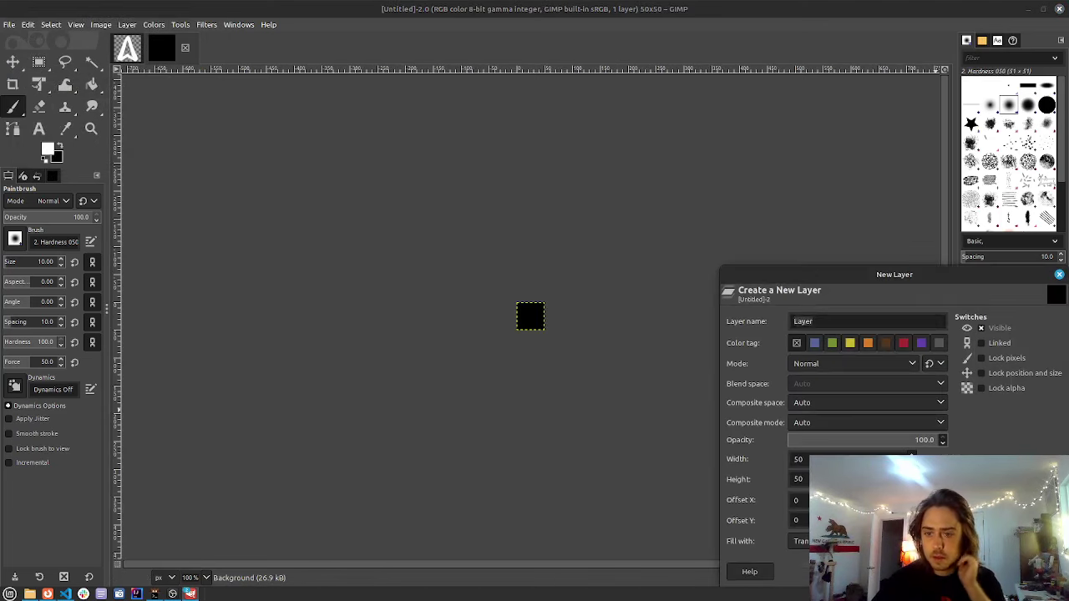
pyautogui.press('Return')
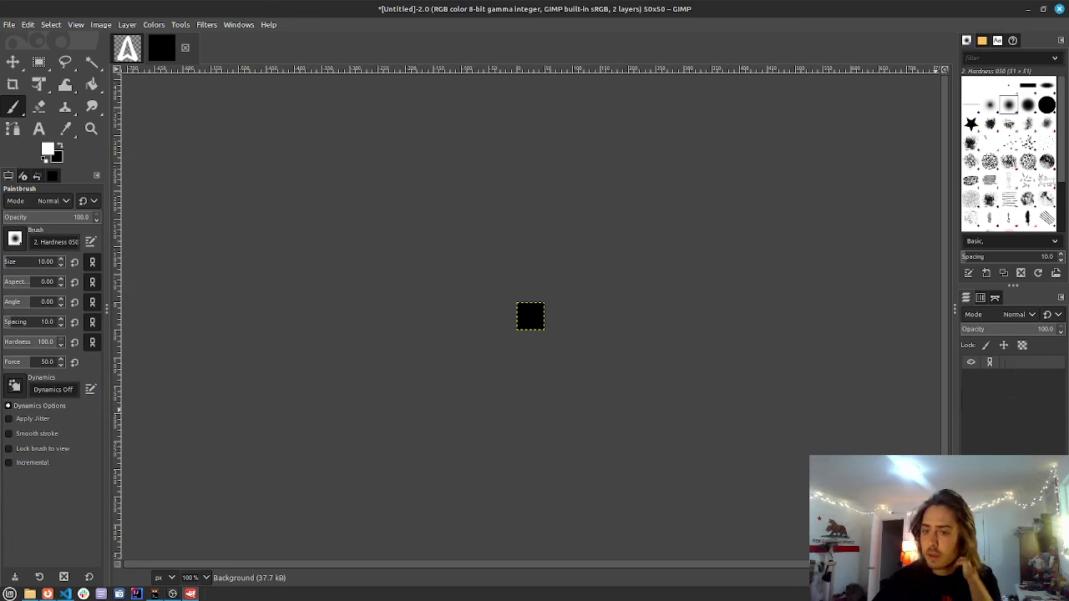
pyautogui.press('Delete')
# Step: Set the Paintbrush size to 5 for painting on the blank 50 × 50 px canvas
pyautogui.scroll(7, 533, 342)
pyautogui.scroll(4, 533, 342)
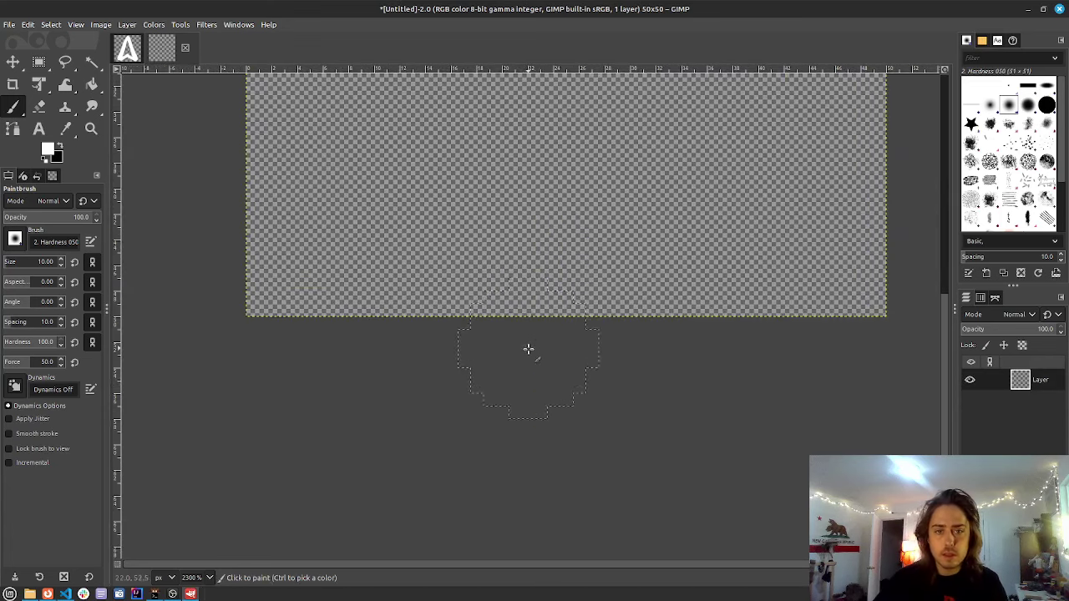
pyautogui.scroll(-4, 530, 349)
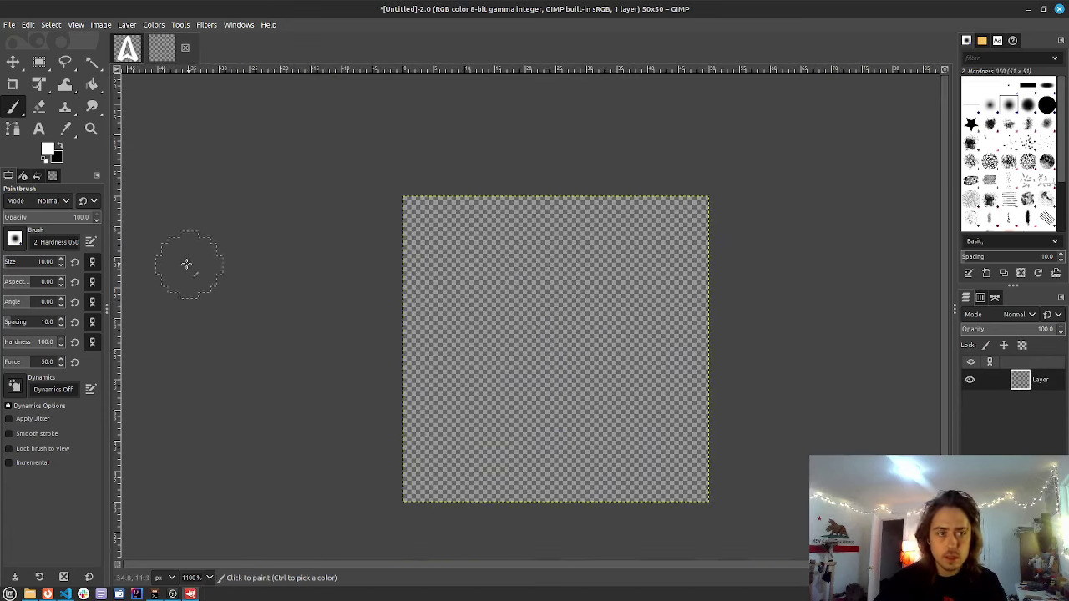
pyautogui.moveTo(44, 261); pyautogui.dragTo(195, 243)
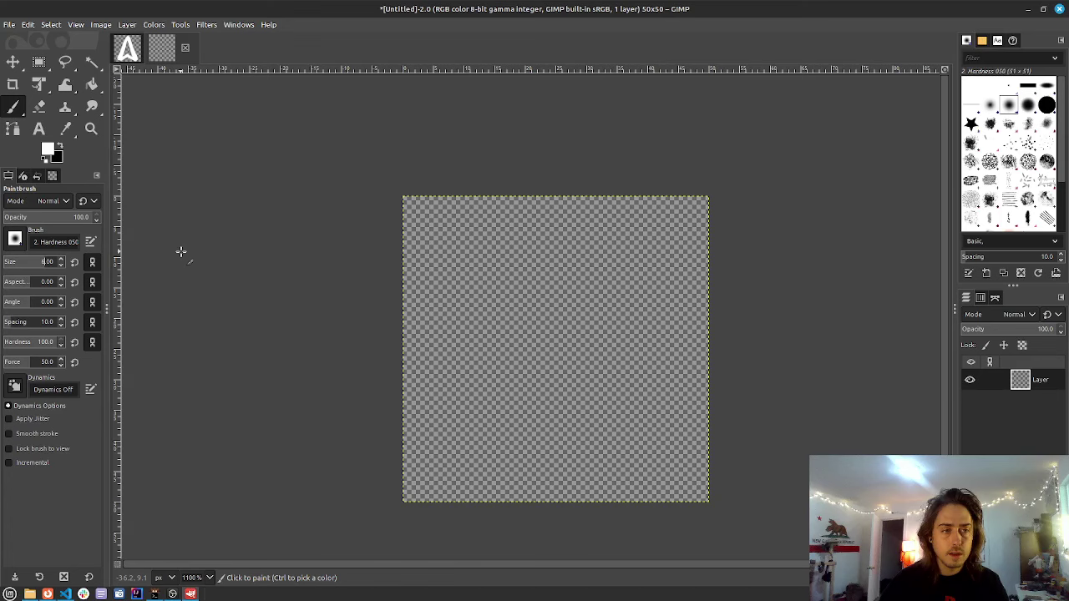
pyautogui.press('Down')
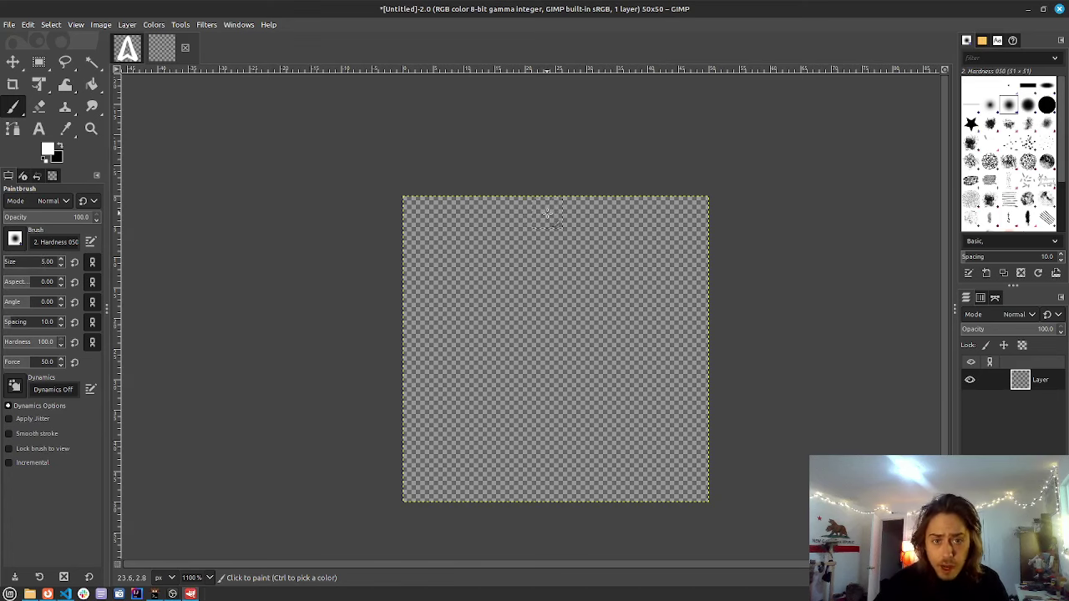
pyautogui.scroll(2, 551, 211)
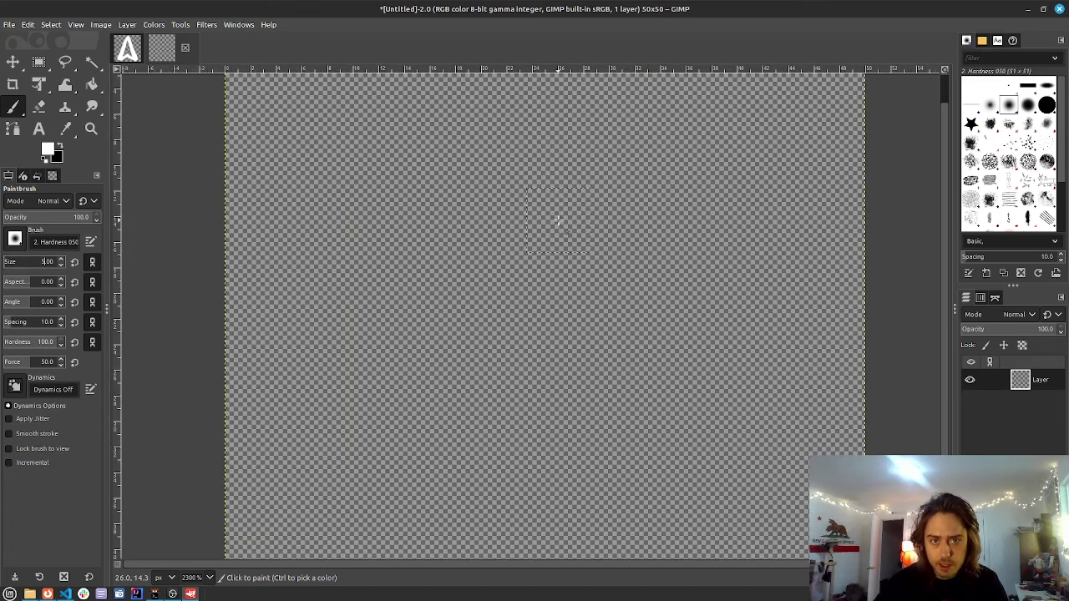
pyautogui.scroll(-1, 556, 210)
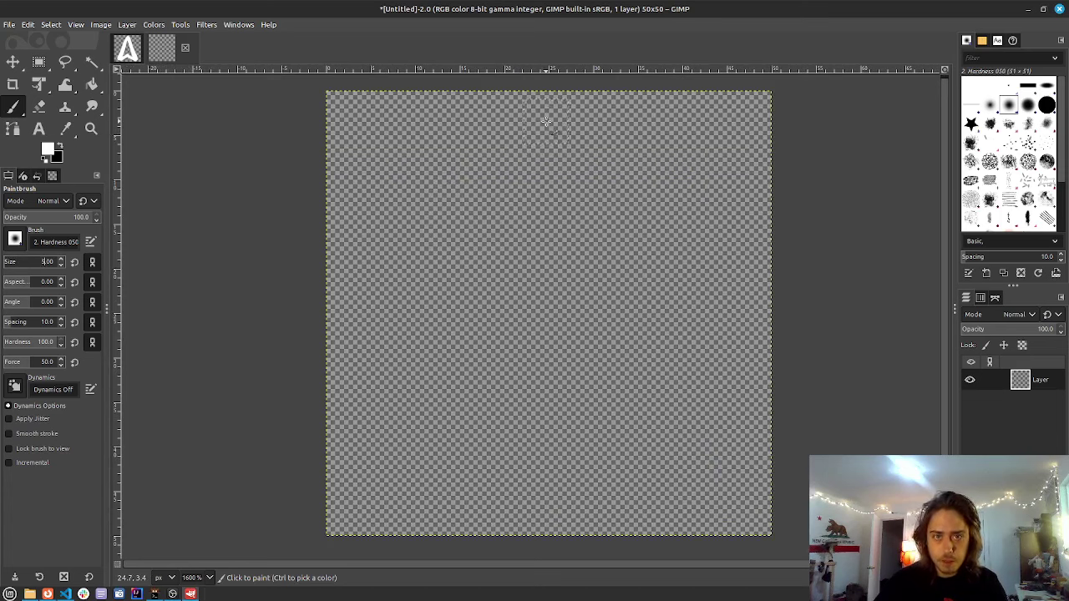